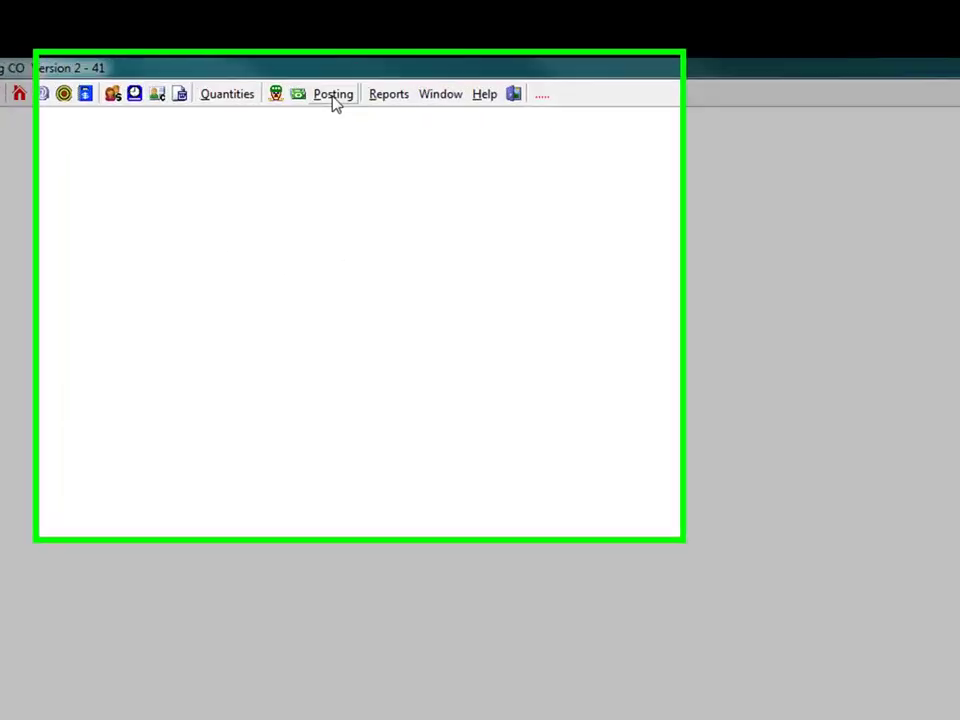
Open the Journals form and set the entry's date to 01/01/13 and its job to GENLED.
click(250, 124)
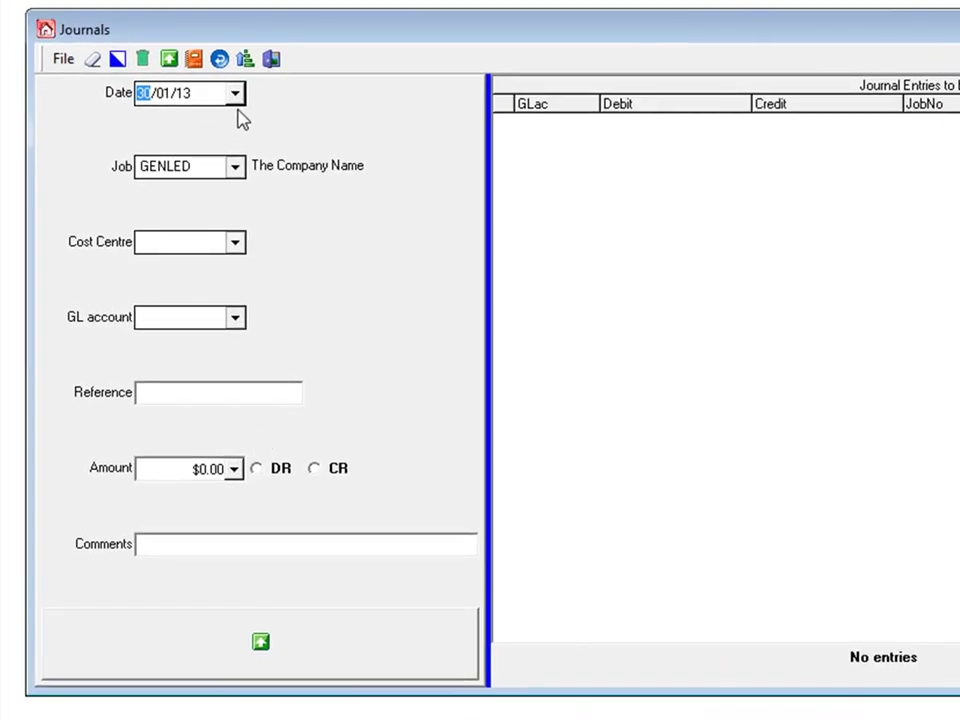
click(199, 92)
click(235, 93)
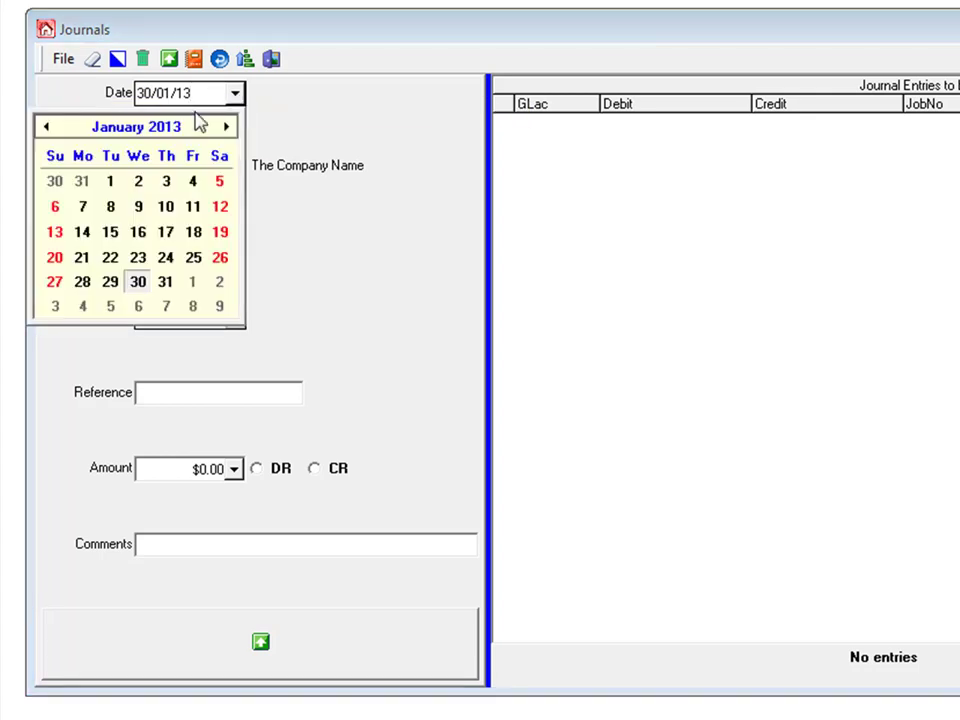
click(106, 186)
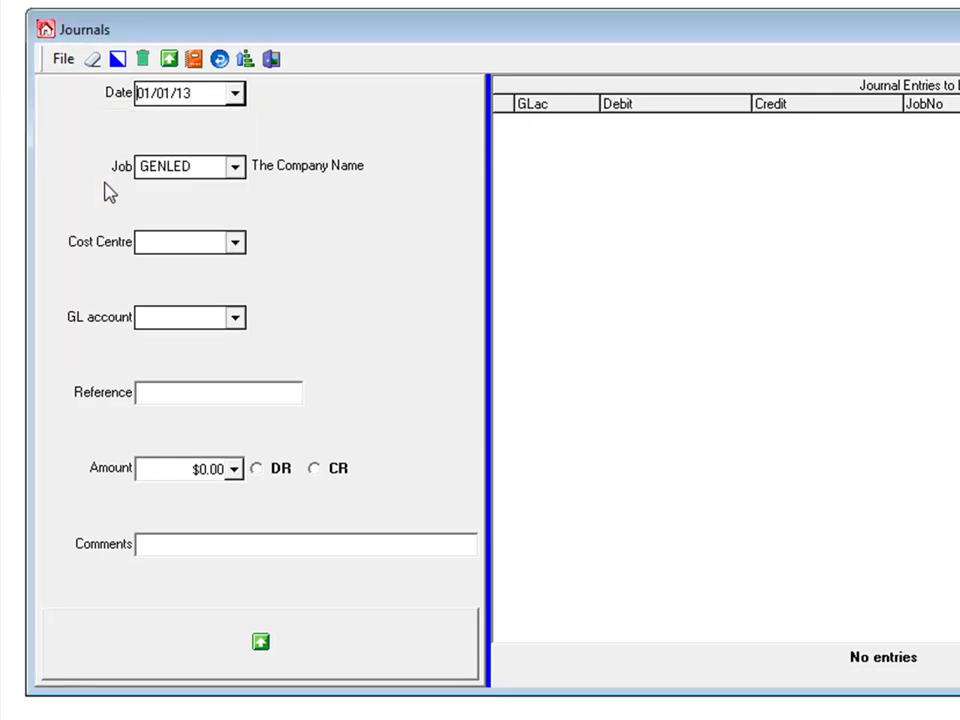
click(236, 169)
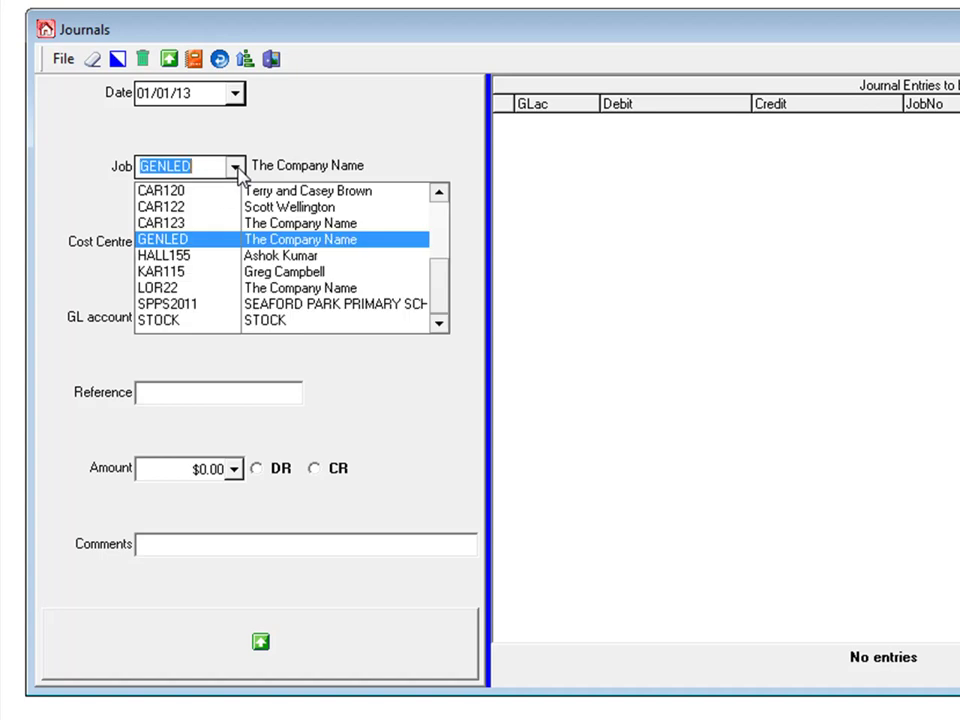
click(211, 245)
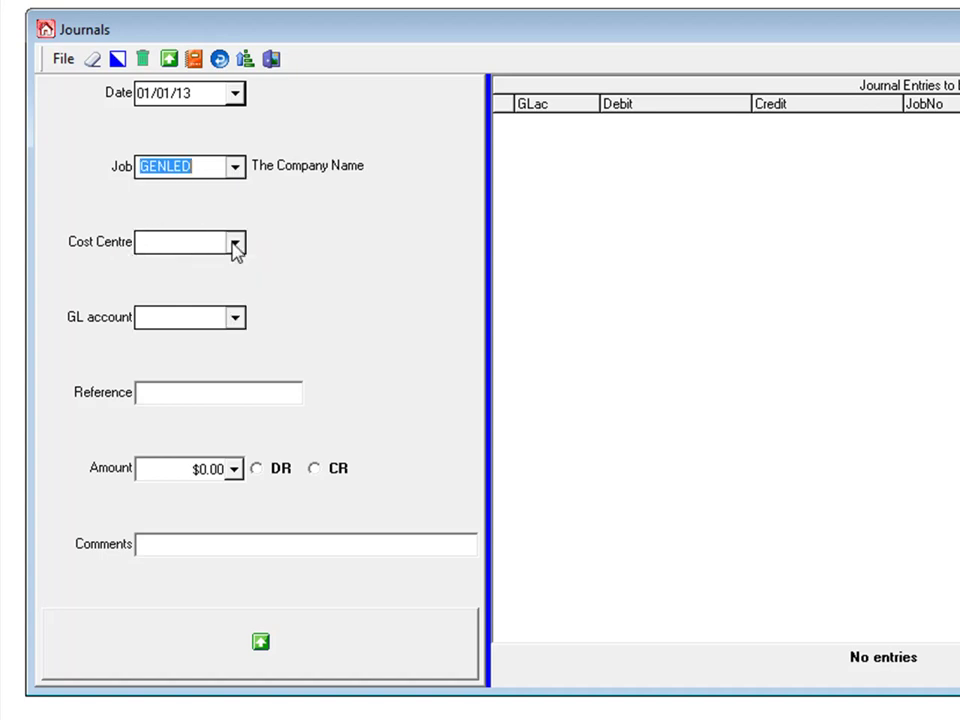
Assign the entry to cost centre JRN (General Journals) and GL account 6.9999 Net Profit/(Loss).
click(235, 244)
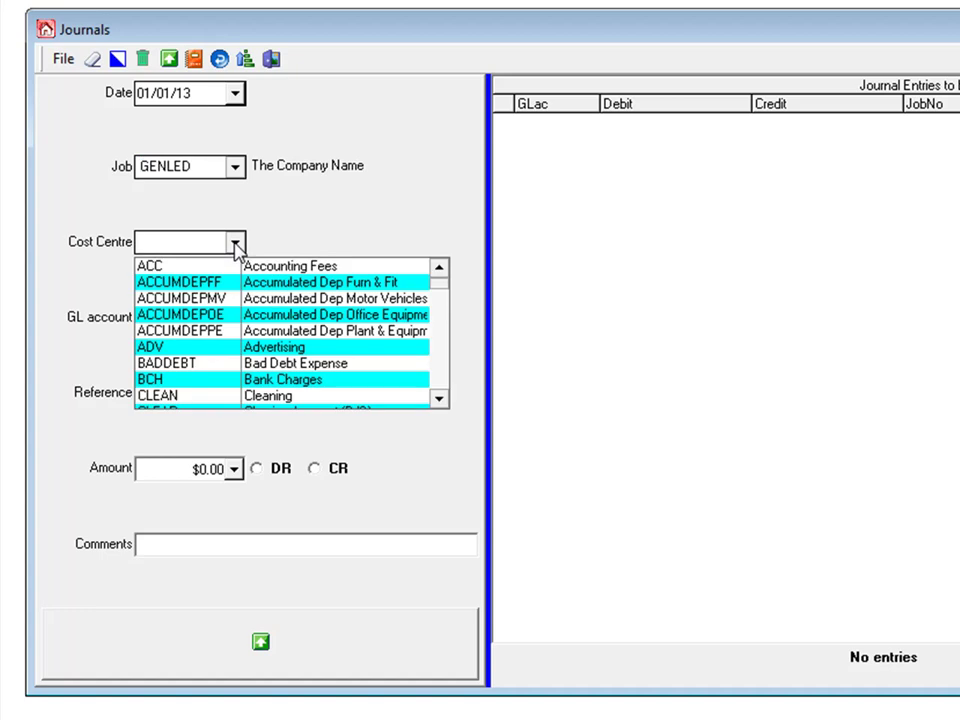
text(JRN)
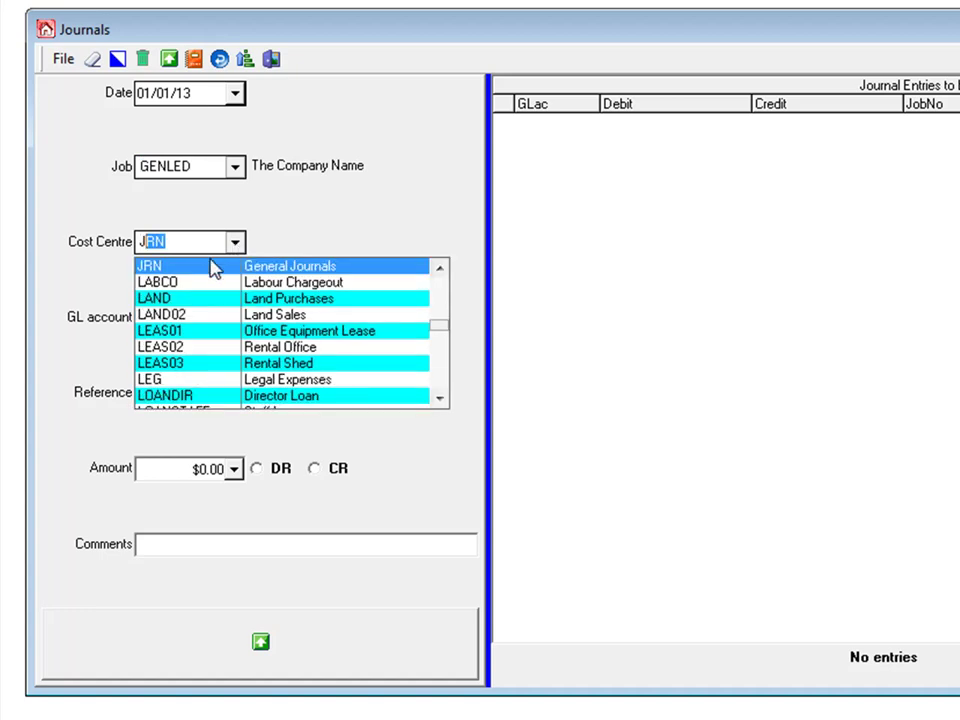
click(213, 267)
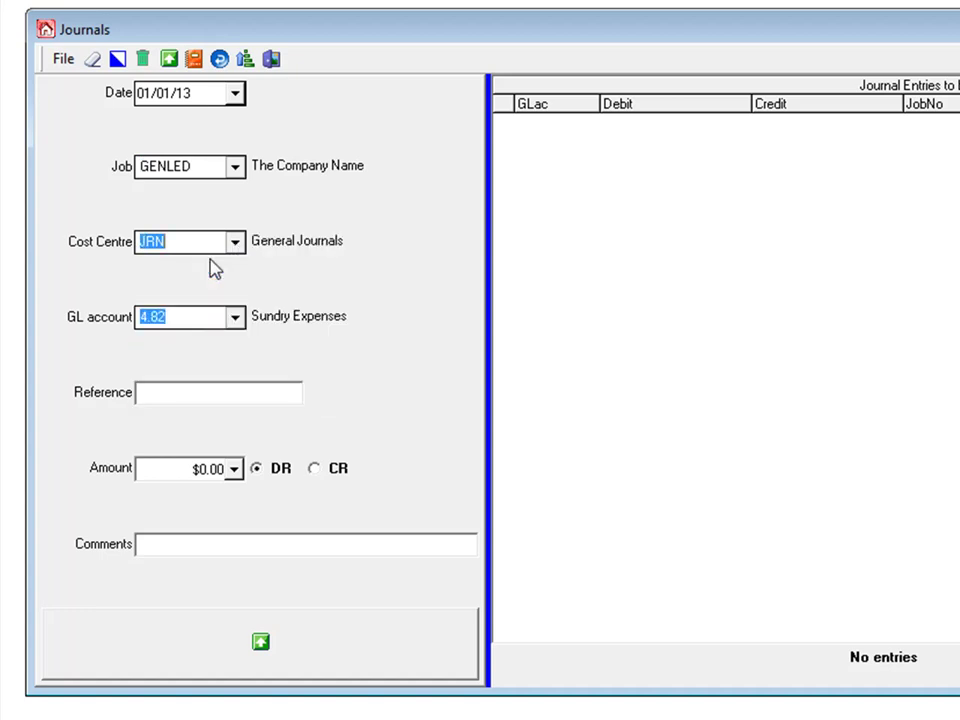
click(236, 318)
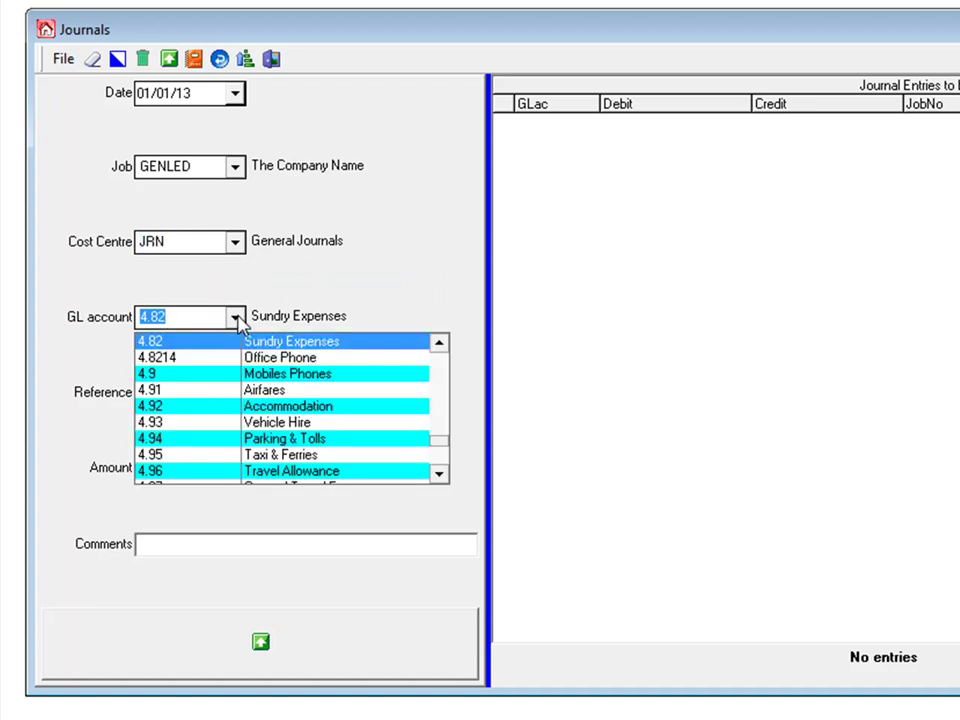
text(6.1)
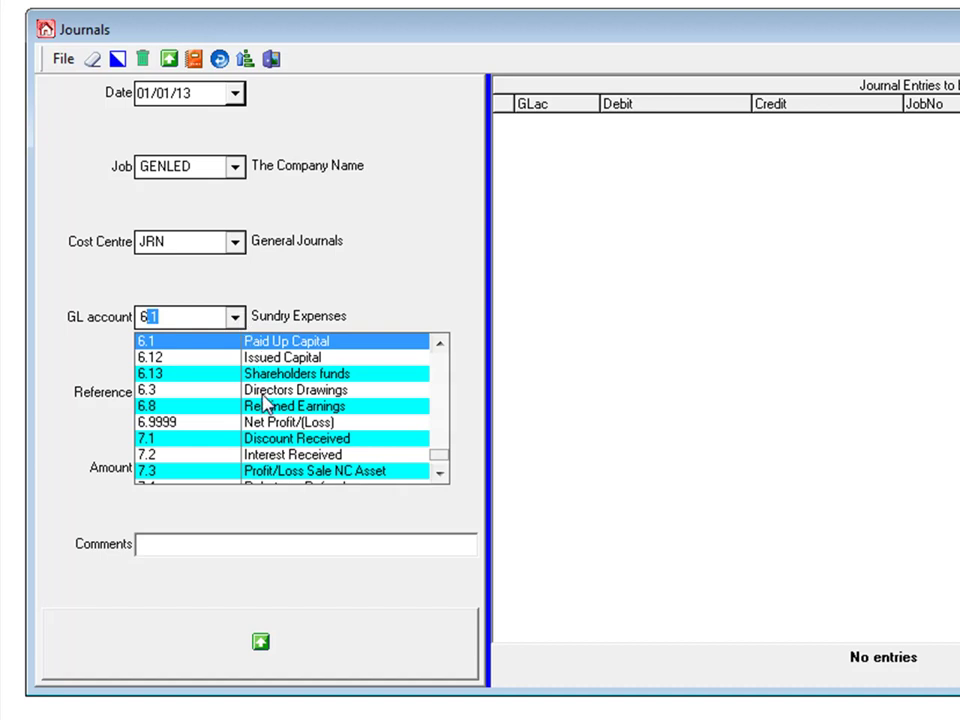
click(268, 423)
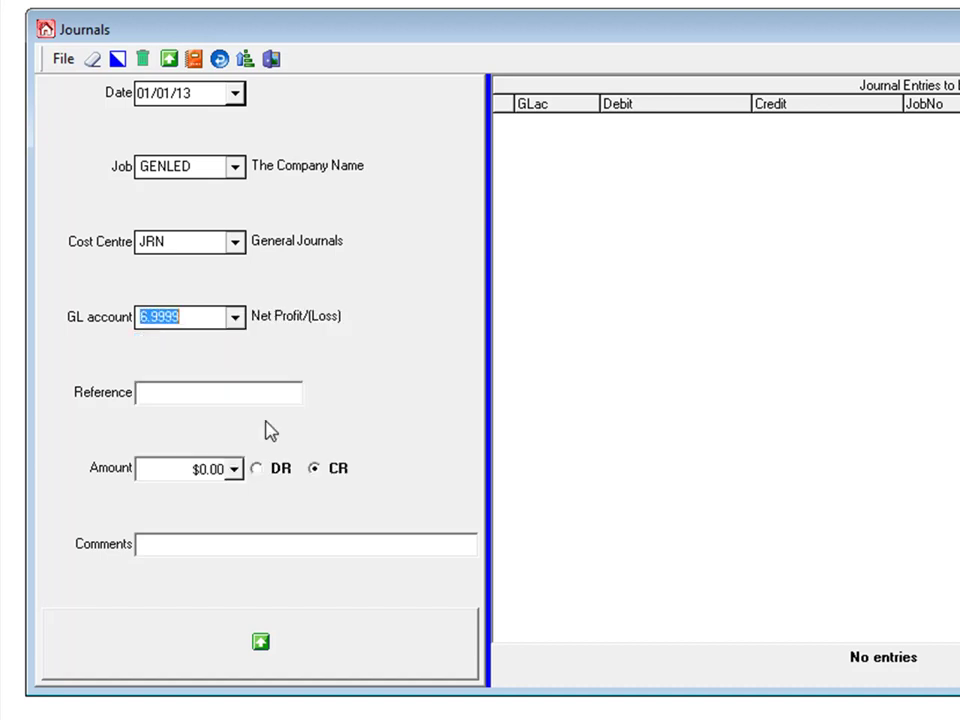
Enter reference Transfer, a $14,753.00 debit and the comment Transfer Profit, and add the line to the journal entries.
click(152, 392)
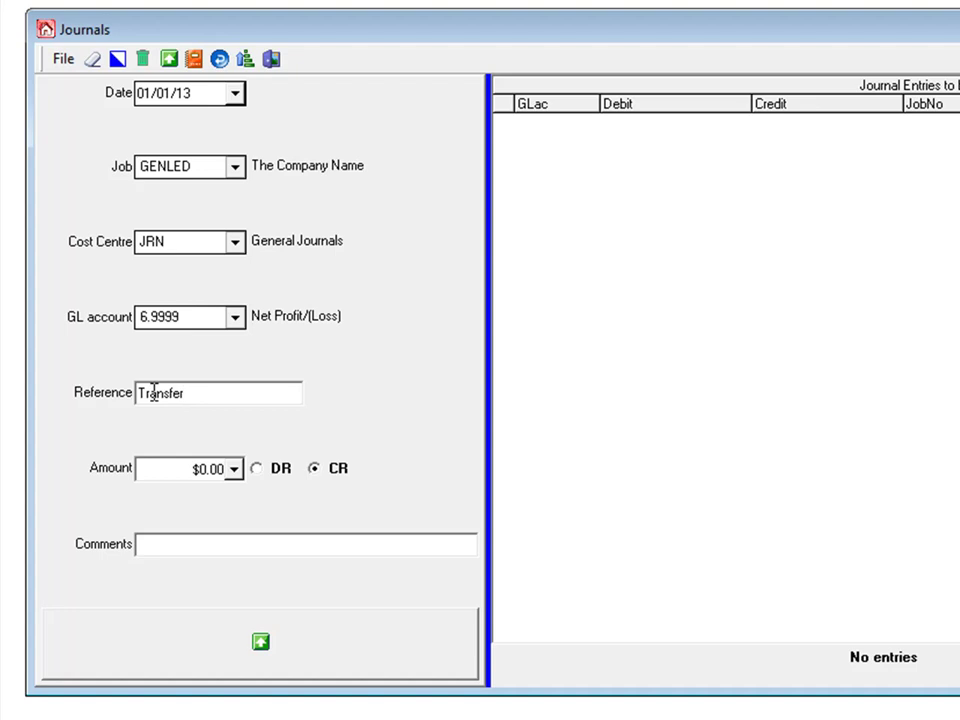
click(179, 469)
text(14,753)
click(258, 469)
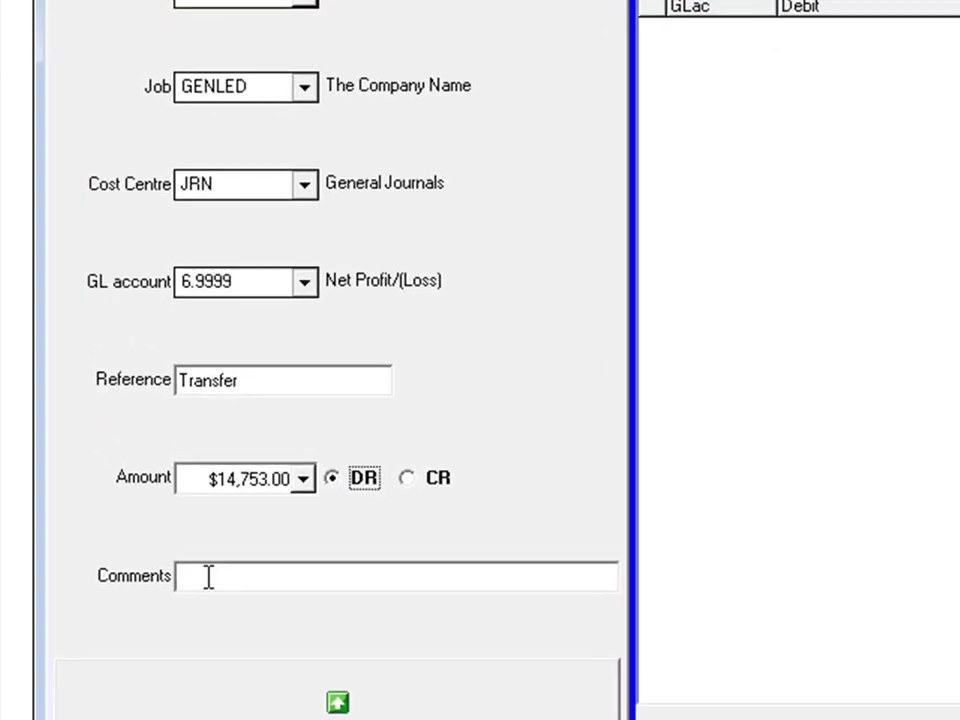
click(160, 545)
text(Transfer Profit)
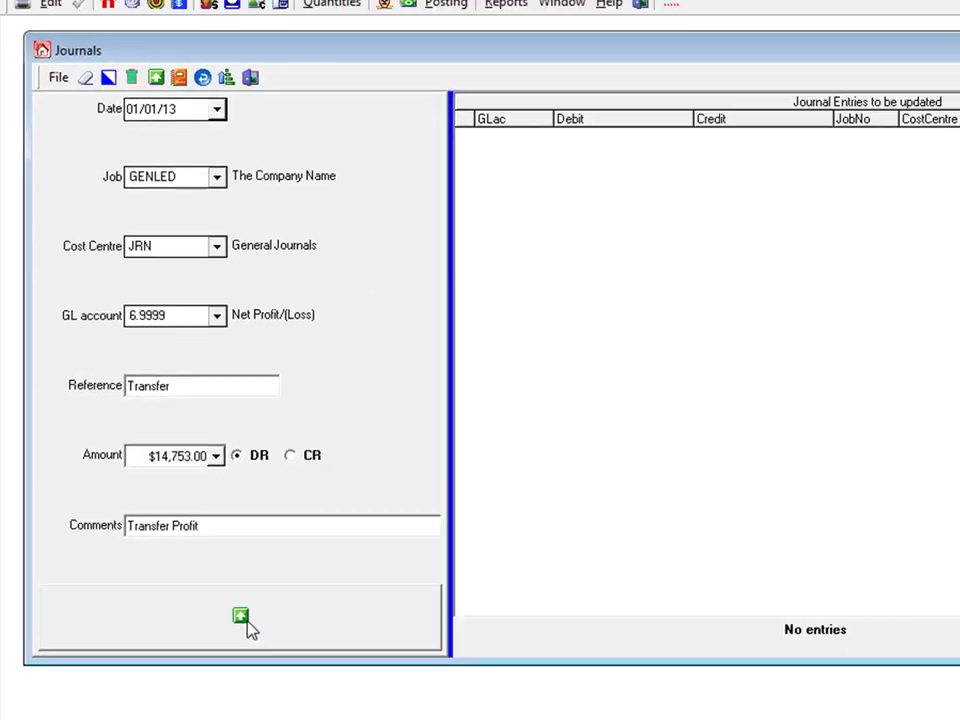
click(338, 703)
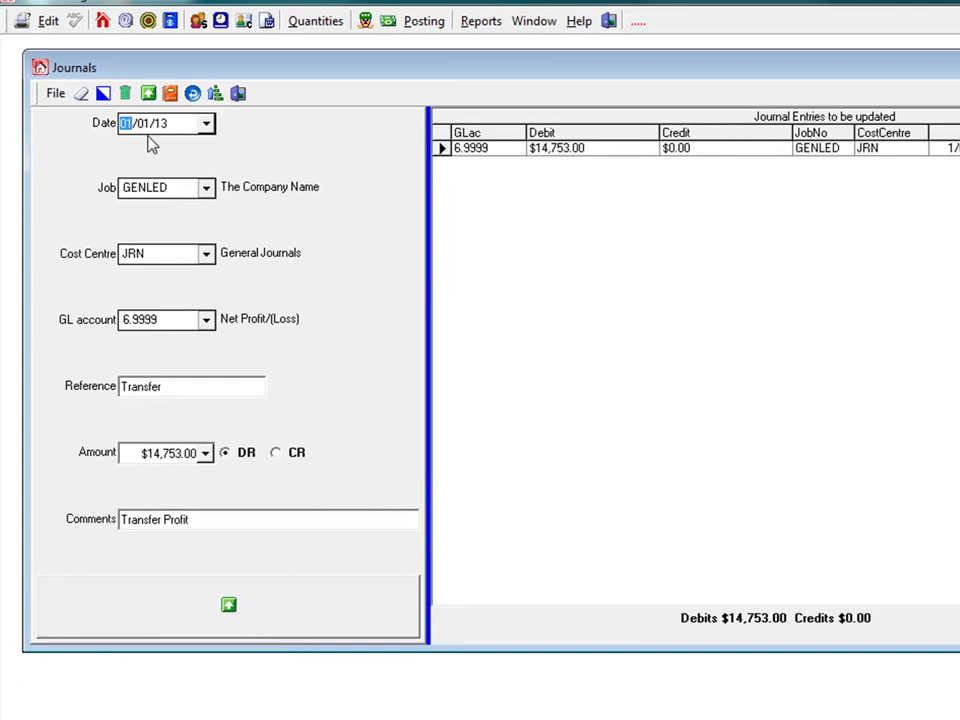
Add the matching credit line to GL account 6.8 Retained Earnings, keeping the same date, job, cost centre, reference, amount and comment.
click(183, 123)
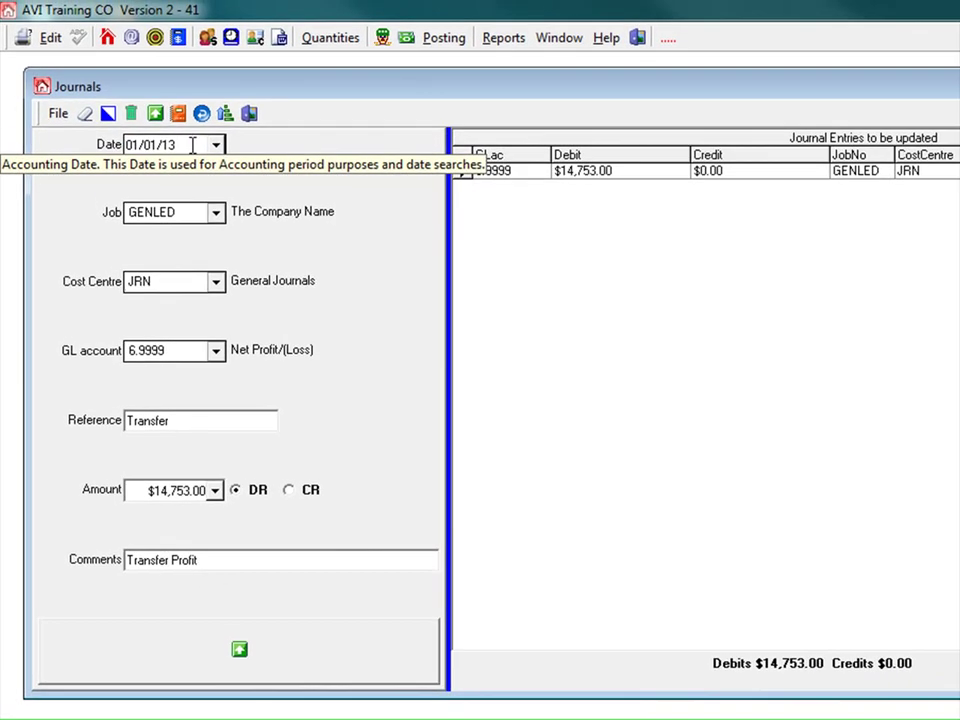
key(Tab)
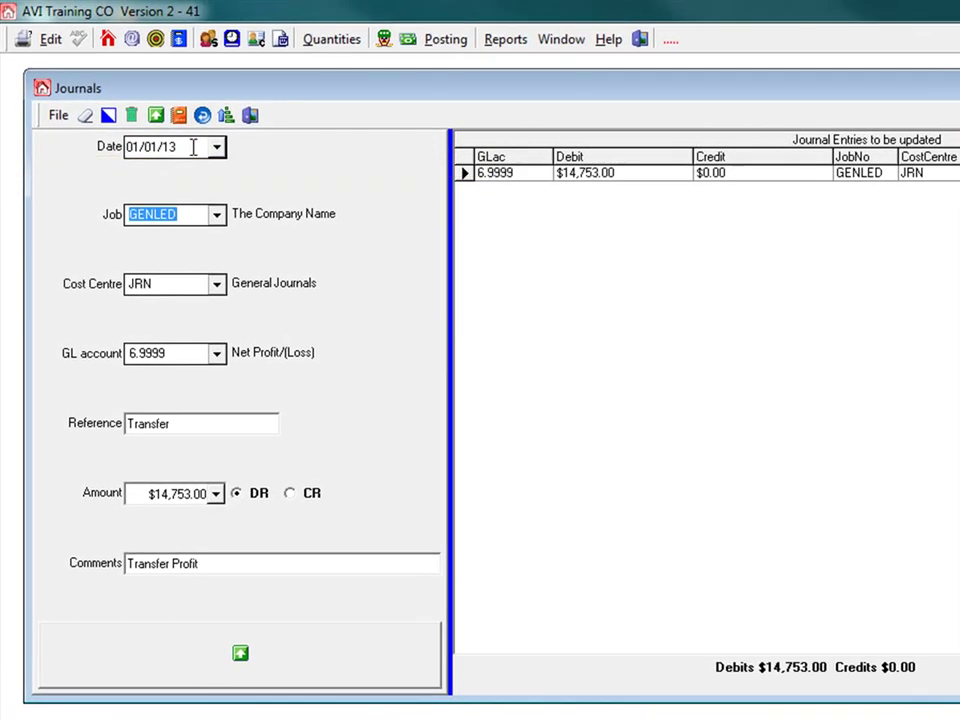
key(Tab)
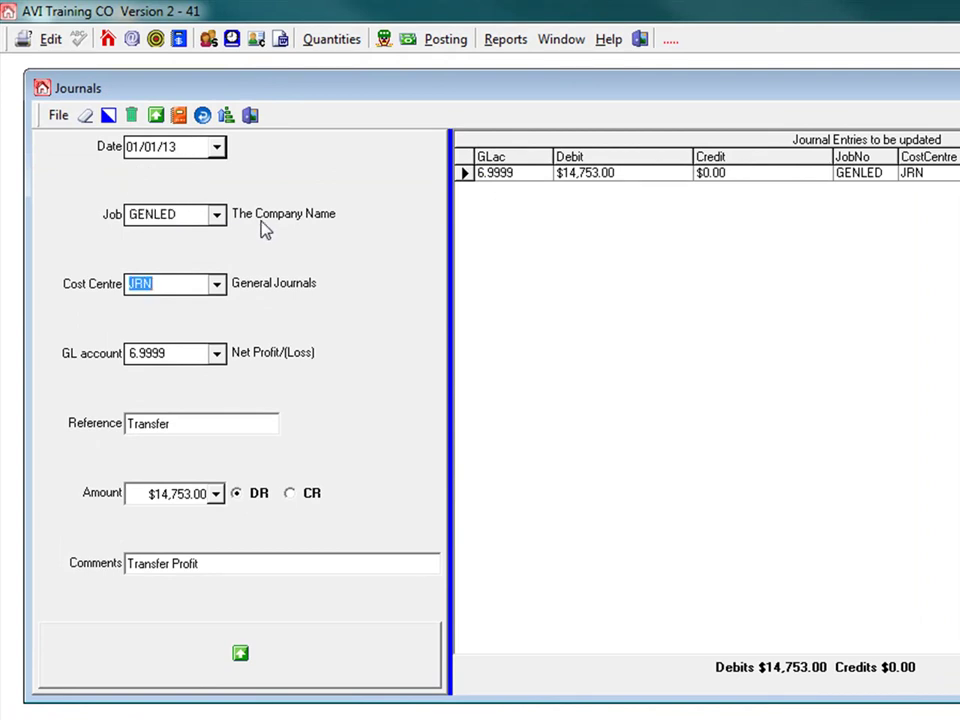
key(Tab)
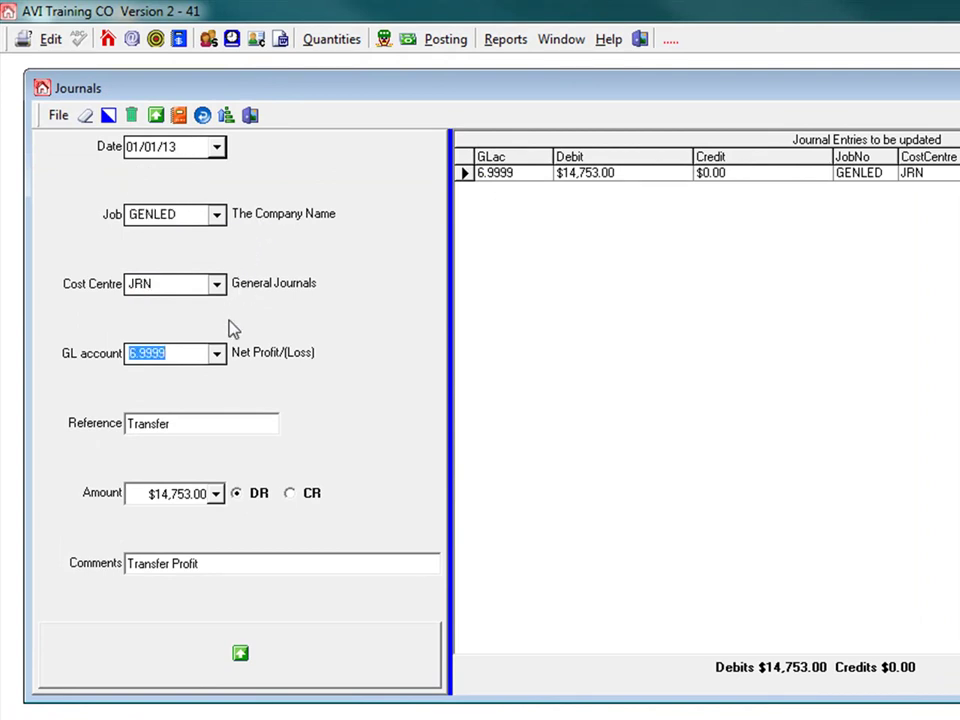
click(216, 354)
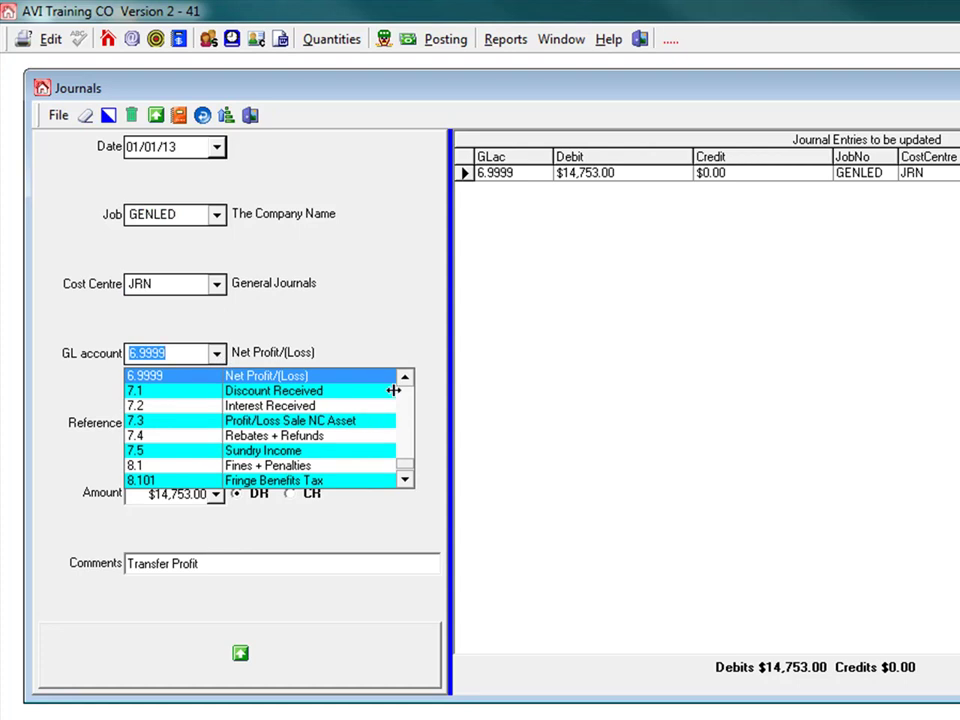
scroll(401, 386, up, 3)
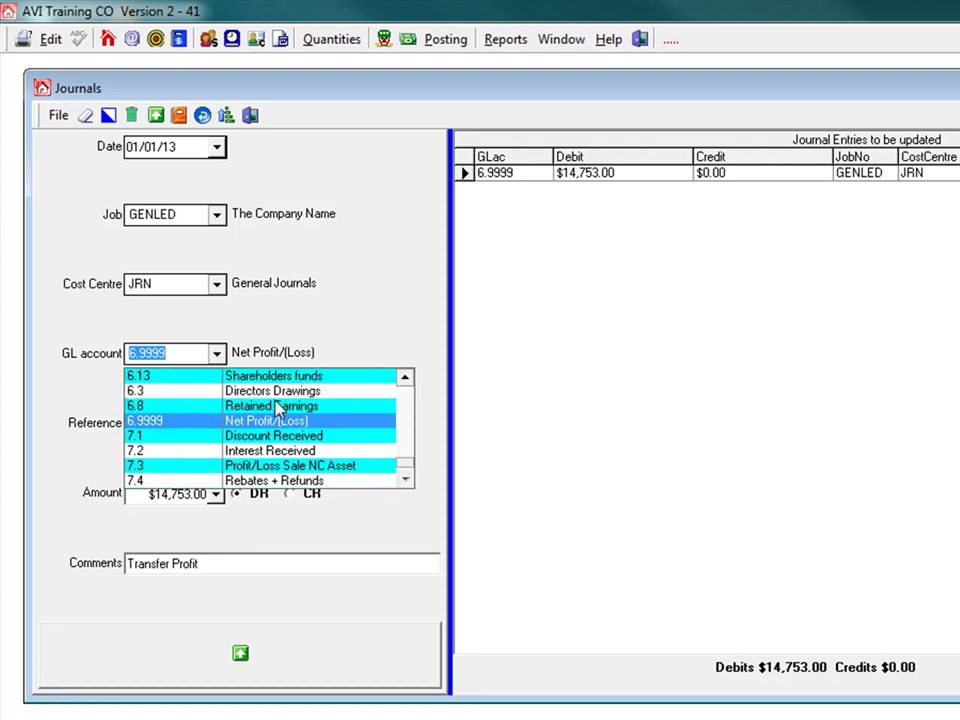
click(266, 407)
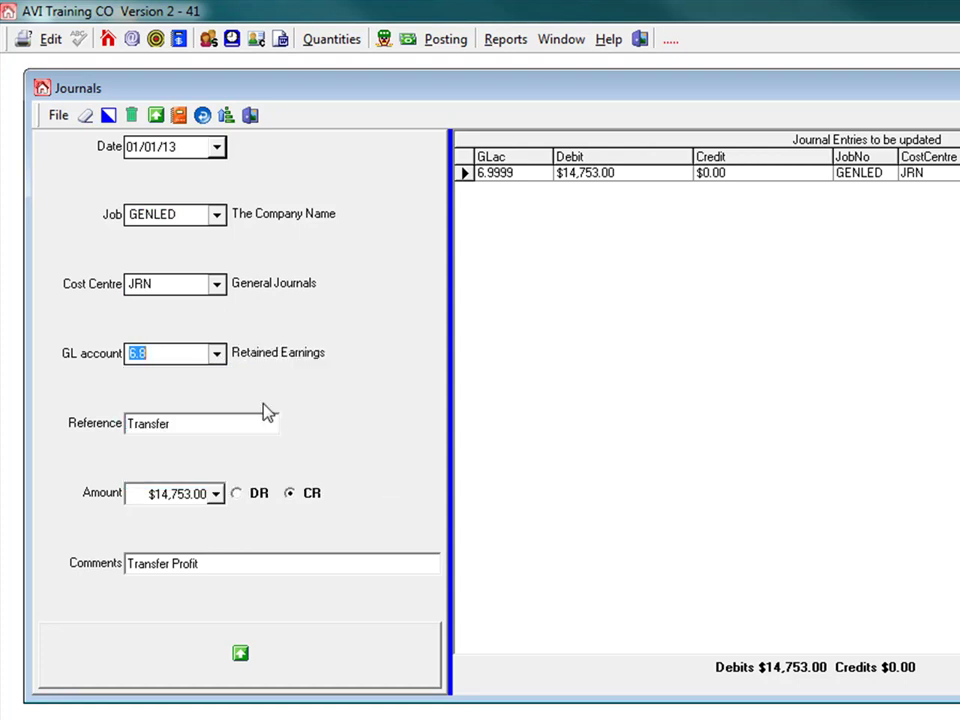
click(184, 421)
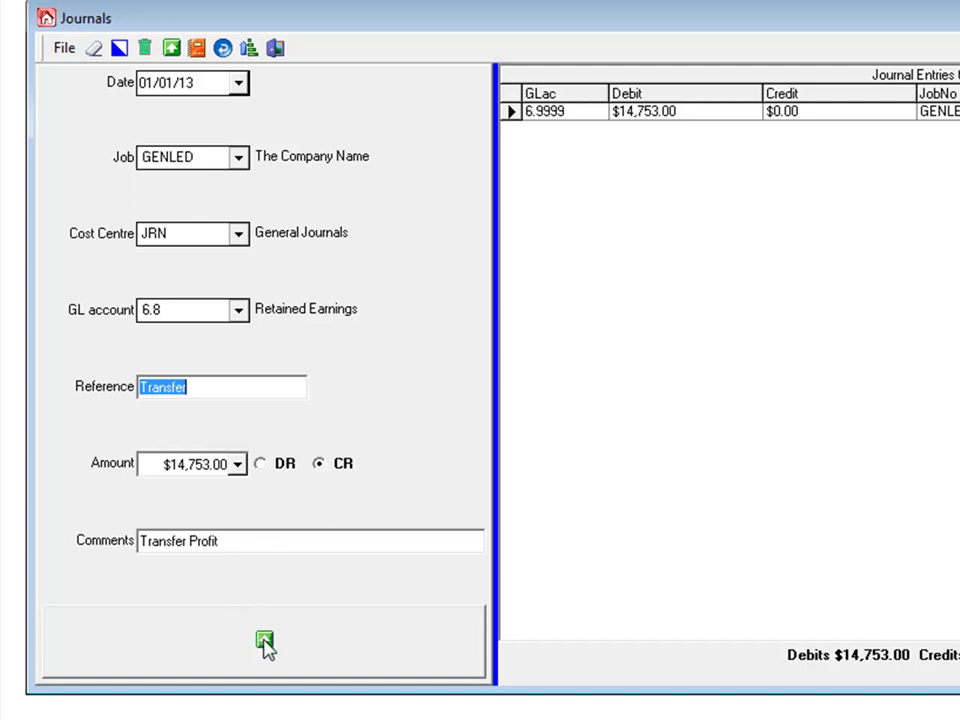
click(264, 637)
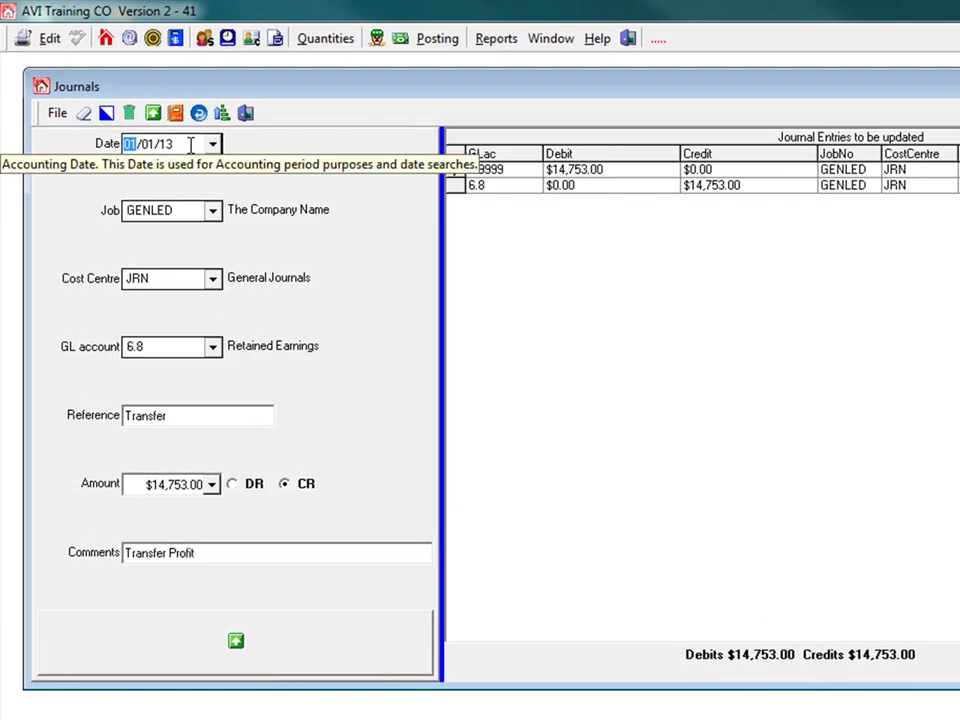
Start another journal line with the same date, job and cost centre, using GL account 1.101 Bank Acc 1.
click(190, 144)
key(Tab)
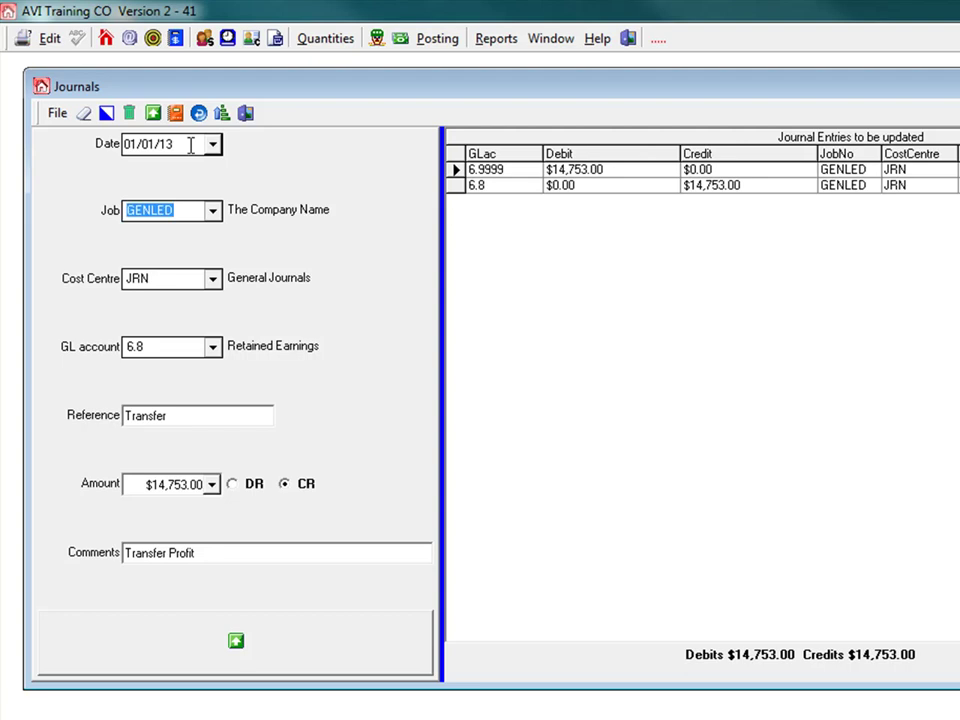
key(Tab)
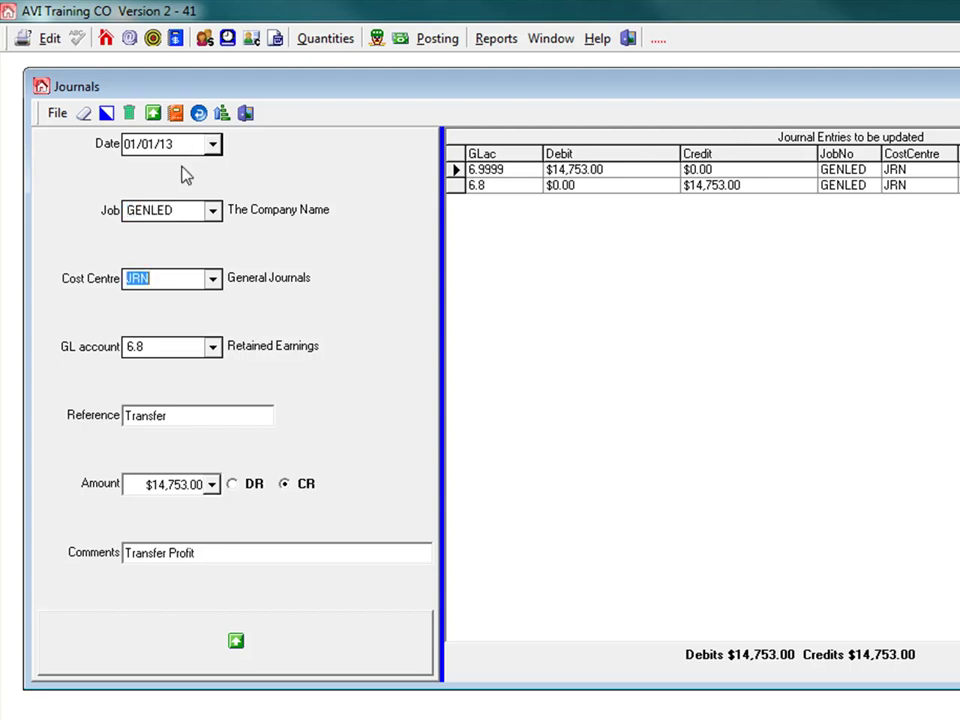
key(Tab)
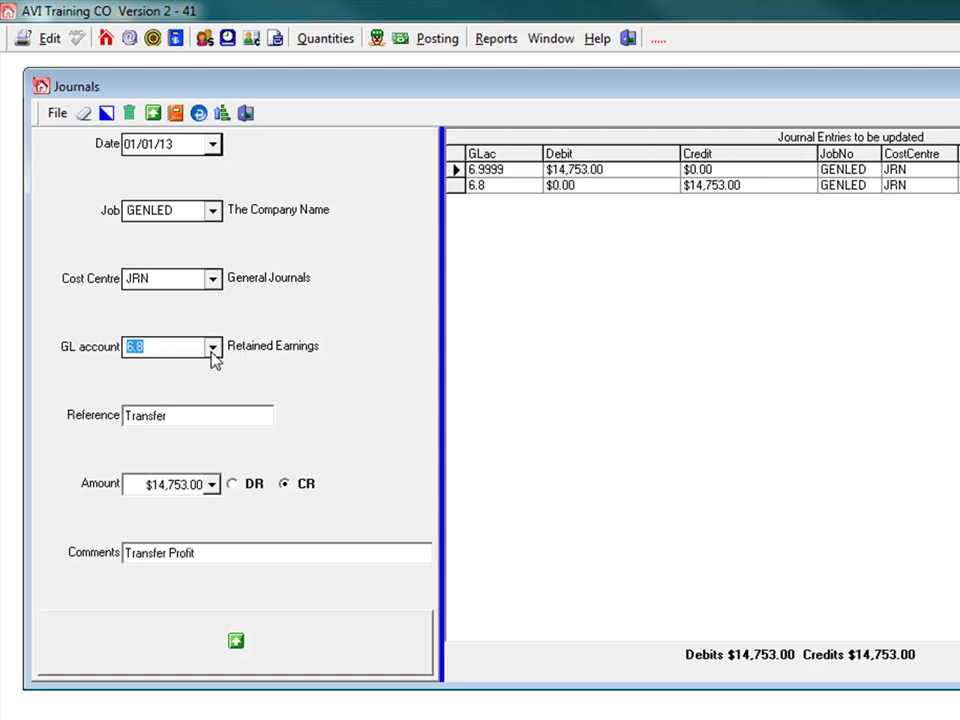
text(1.101)
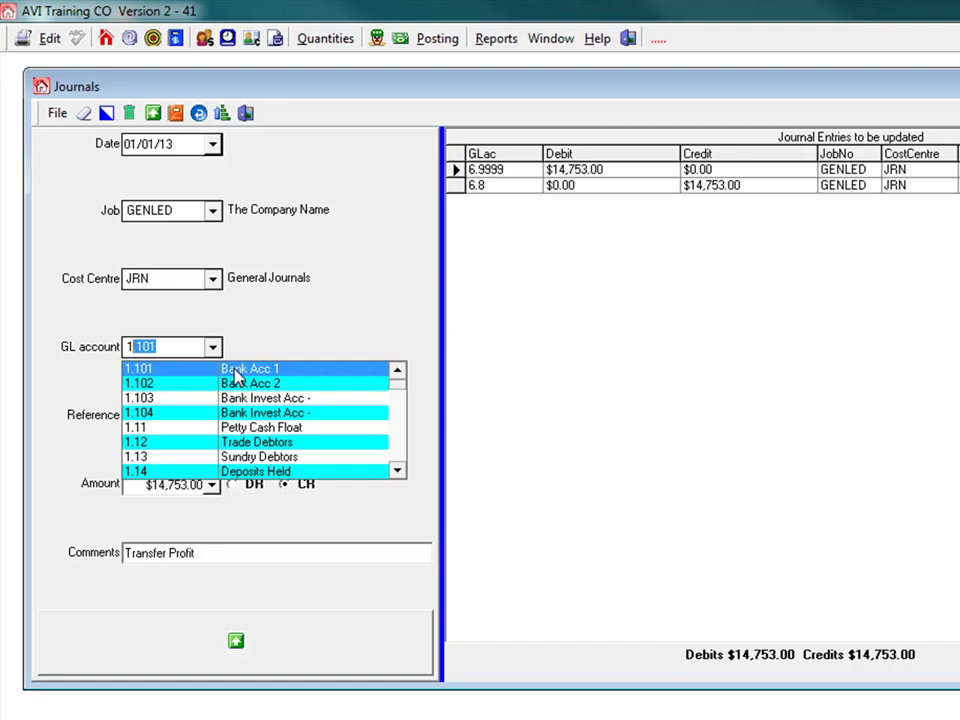
click(235, 372)
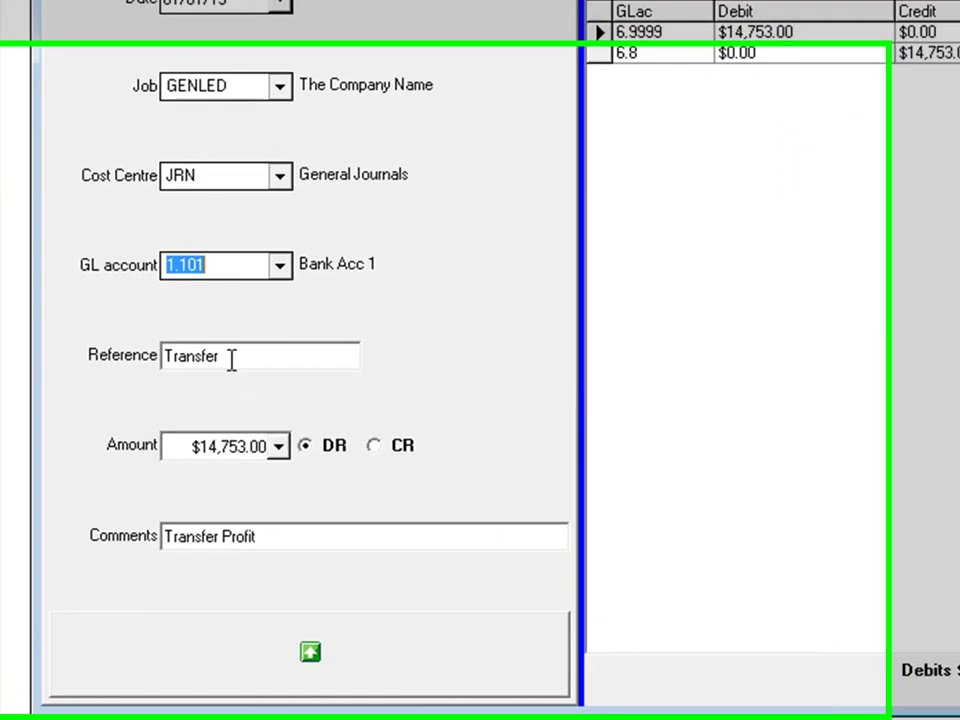
Fill in the bank account line with reference Cash In, amount $20,000.00 and comment Inject Funds.
click(175, 414)
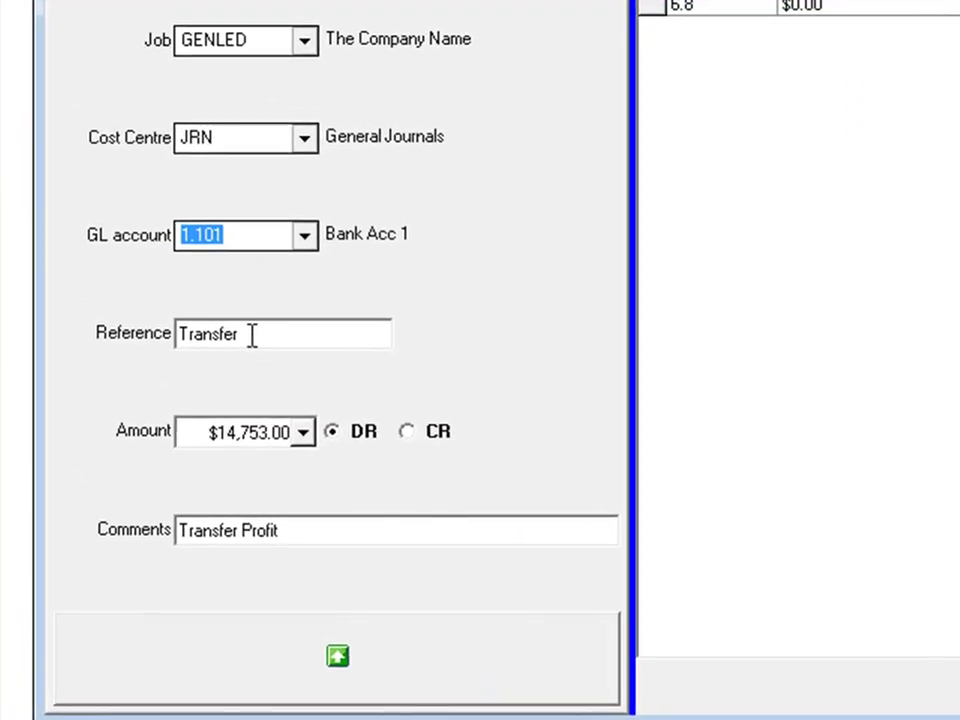
text(Cash In)
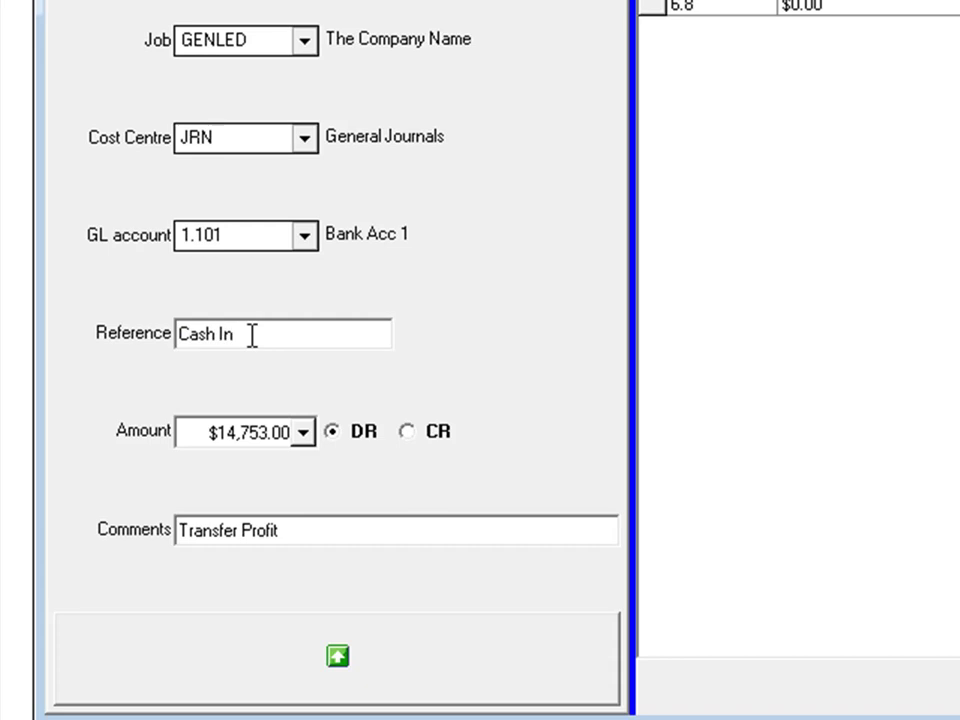
click(305, 435)
click(305, 432)
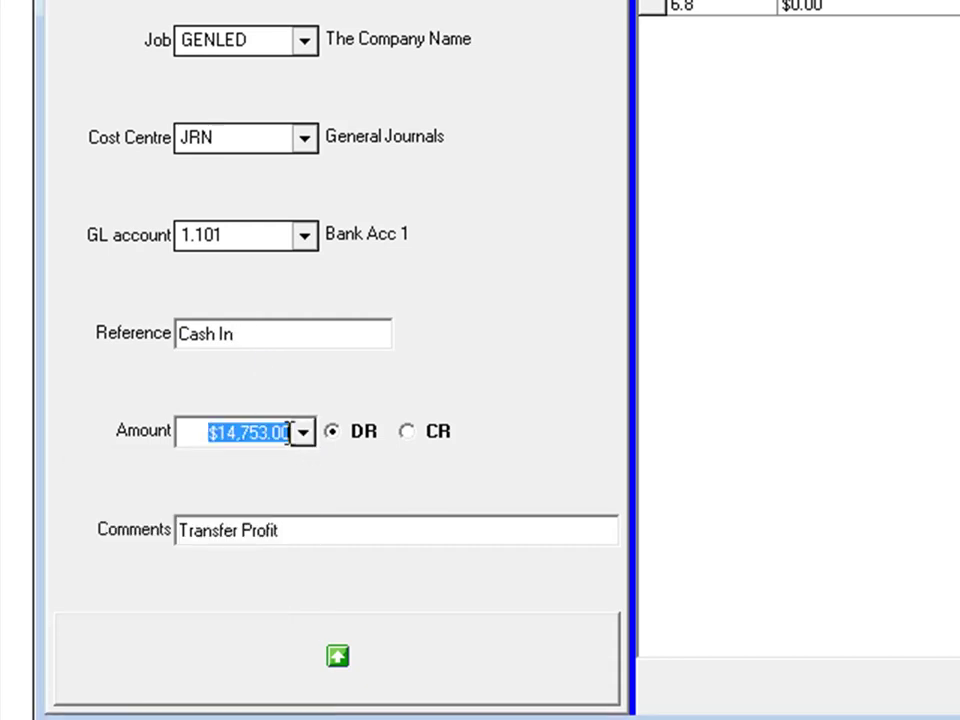
text(200000)
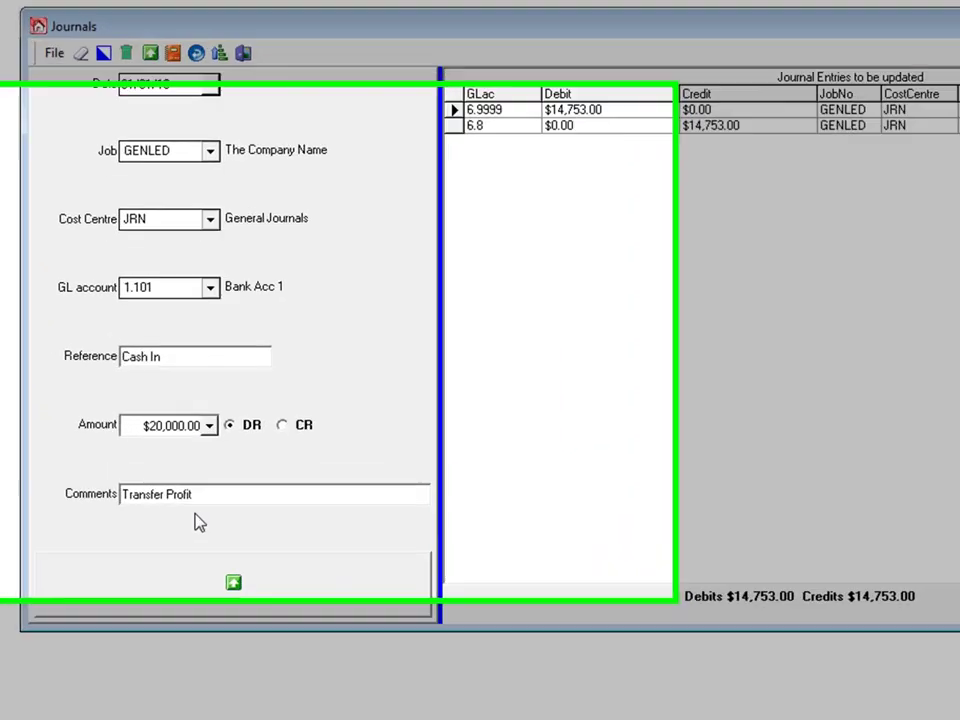
click(132, 430)
drag(78, 430, 158, 431)
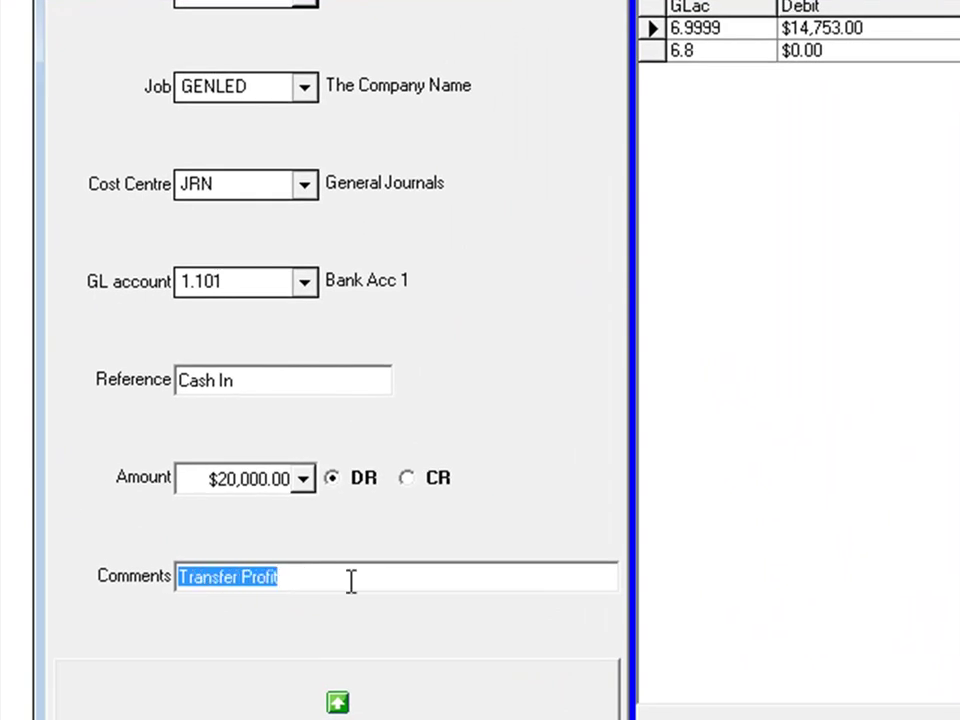
text(Inject Funds)
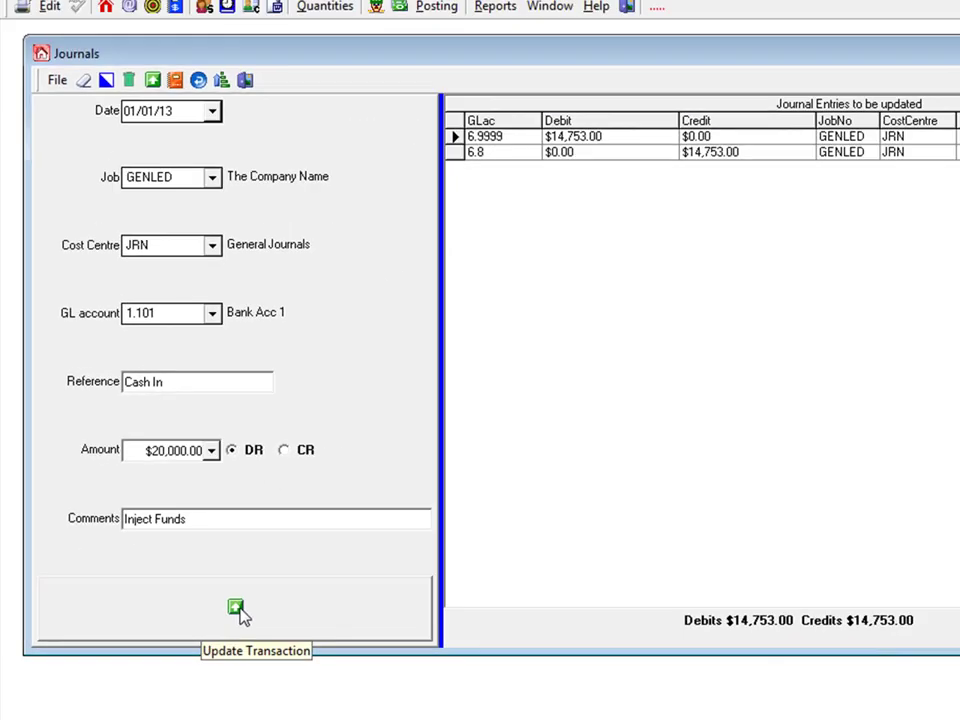
Add the bank account line and a matching $20,000.00 credit line to GL account 2.292 Directors (Loans from), keeping the other details the same.
click(340, 708)
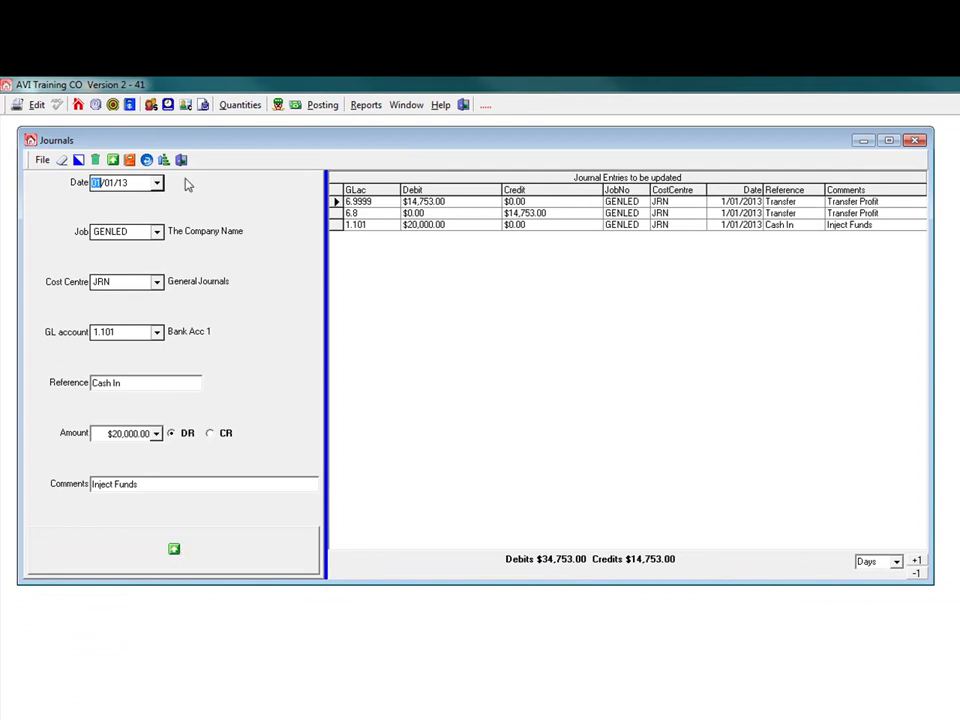
key(Tab)
key(Tab)
key(Tab)
click(157, 333)
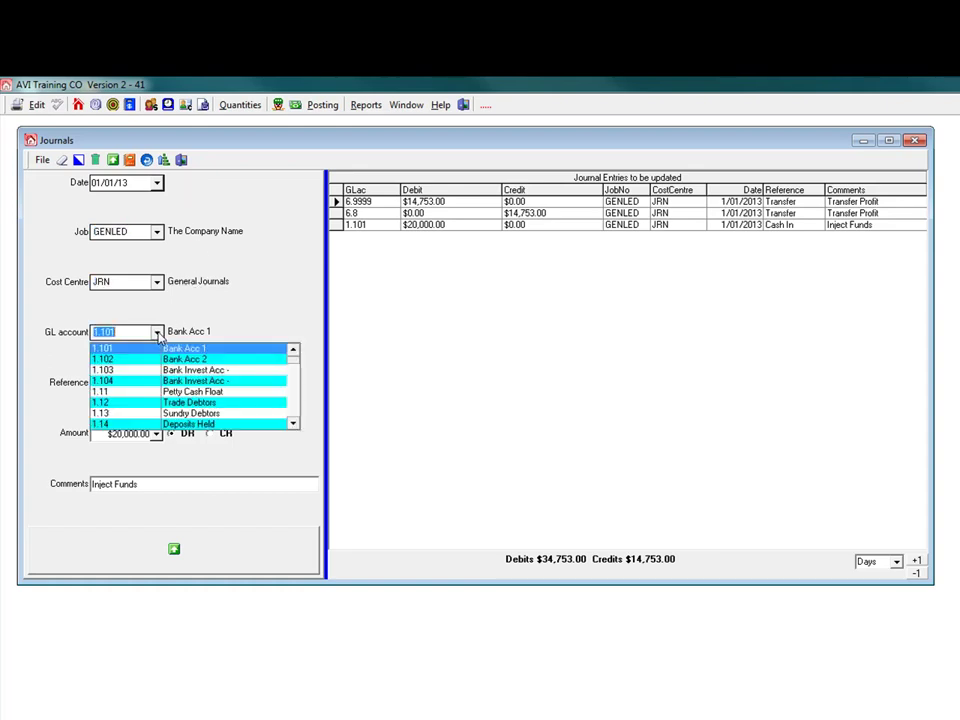
text(2)
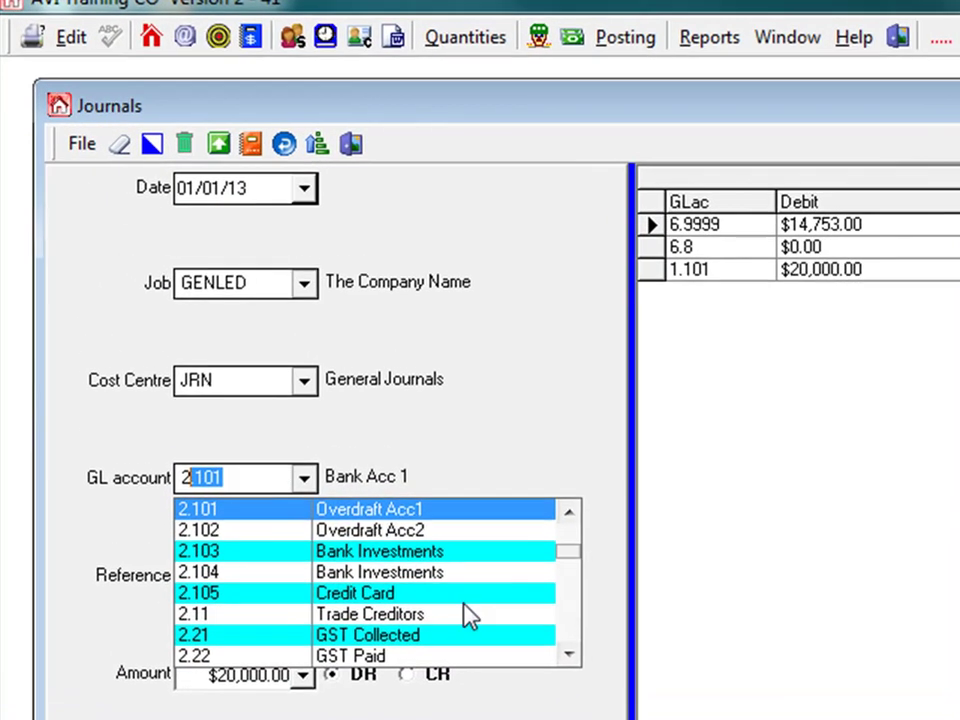
click(568, 634)
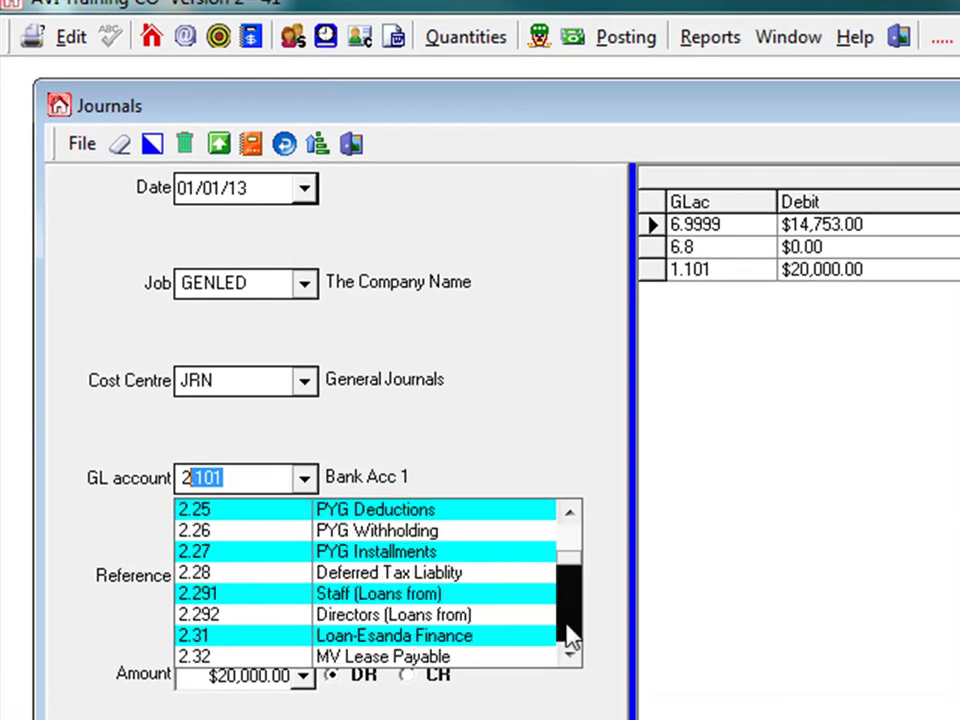
click(385, 615)
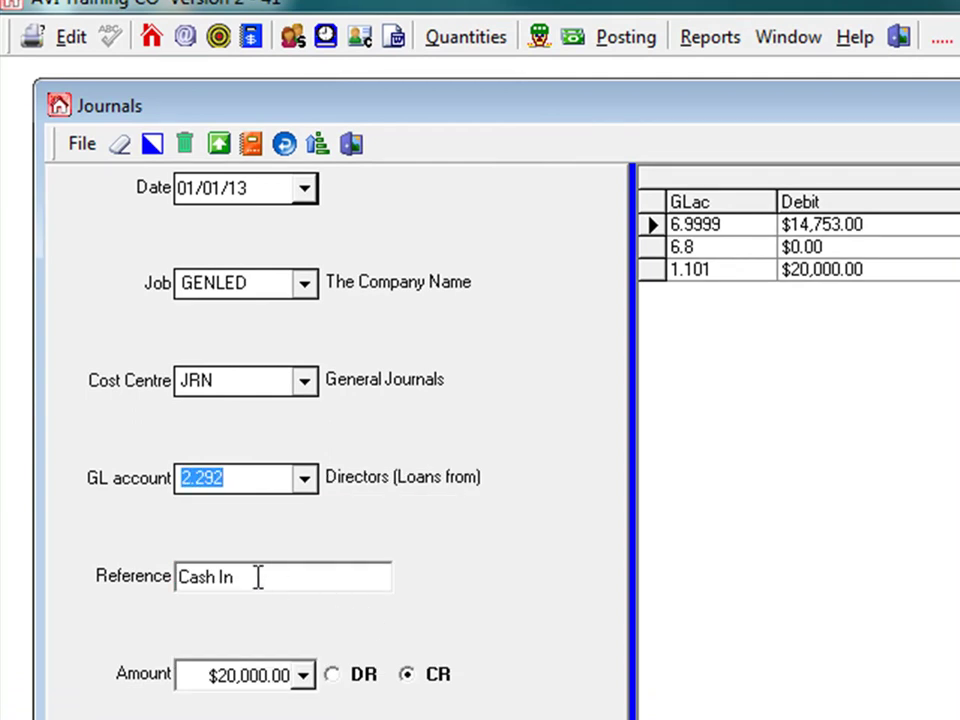
key(Tab)
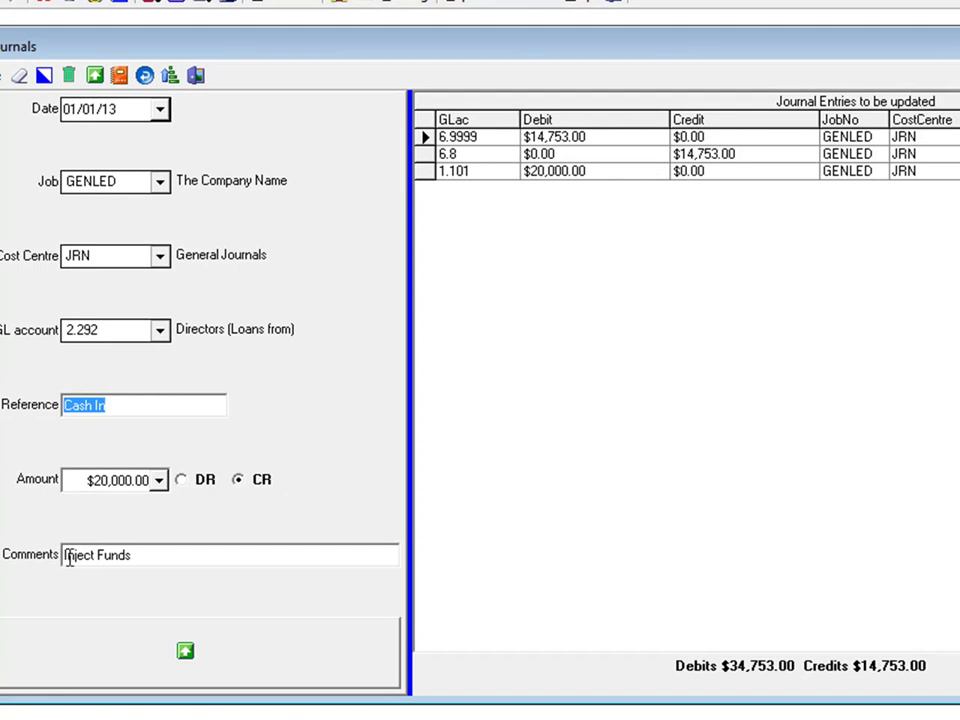
click(190, 654)
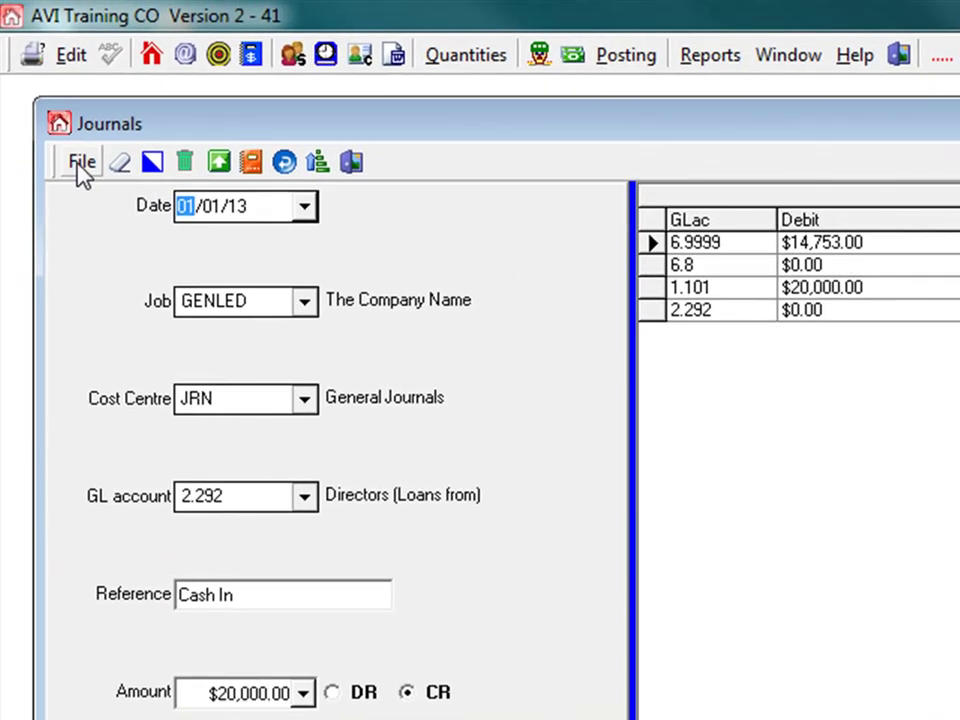
Look over the journal batch file options and the toolbar descriptions in the Journals help topic.
click(82, 165)
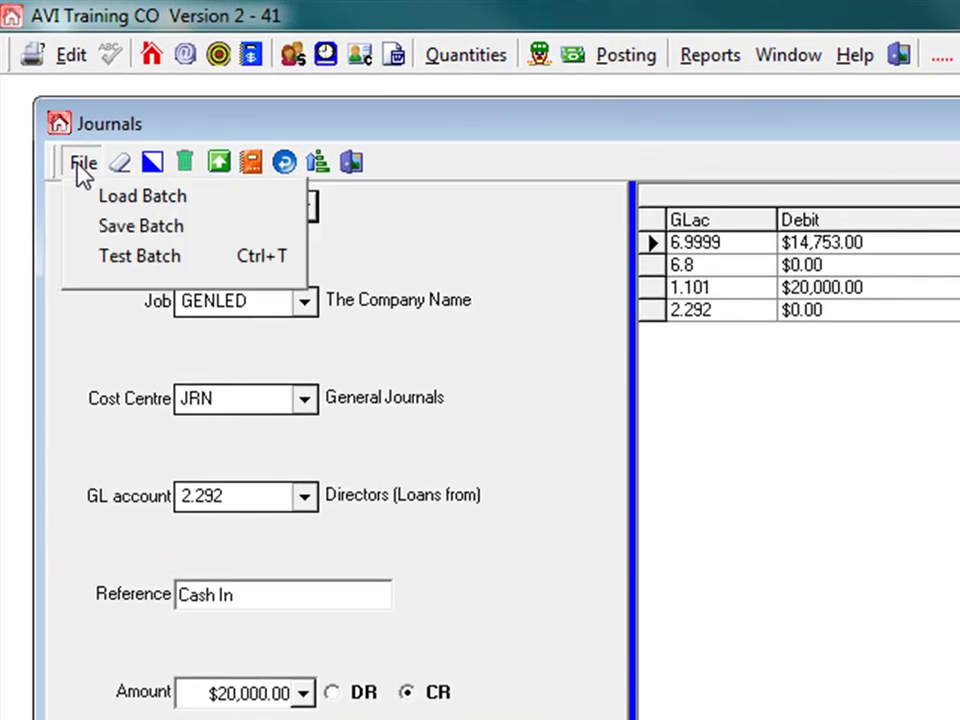
click(82, 166)
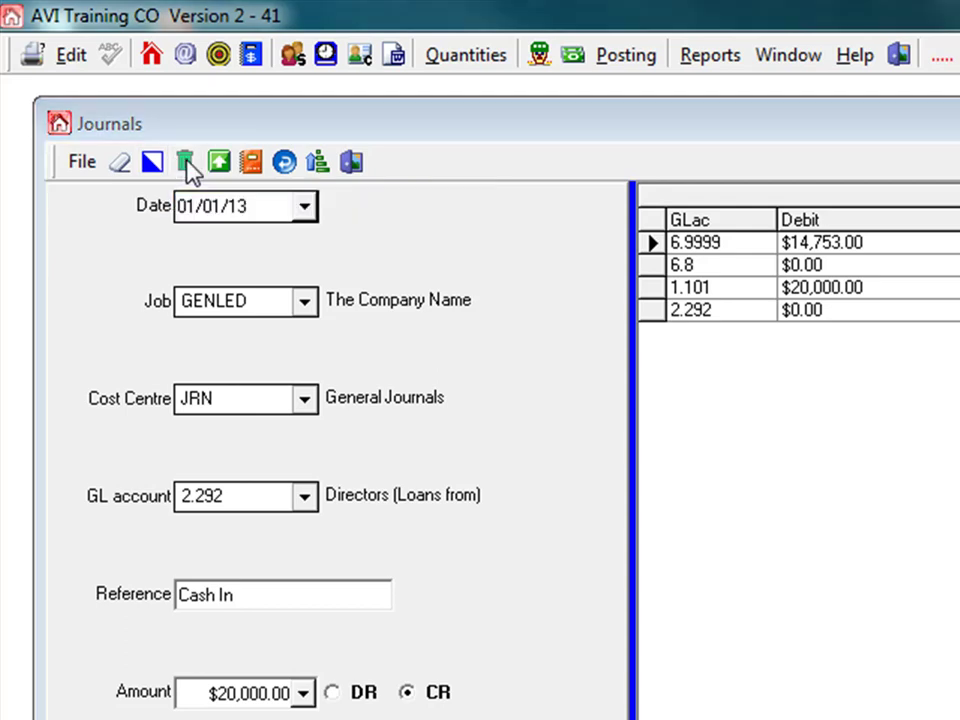
key(F1)
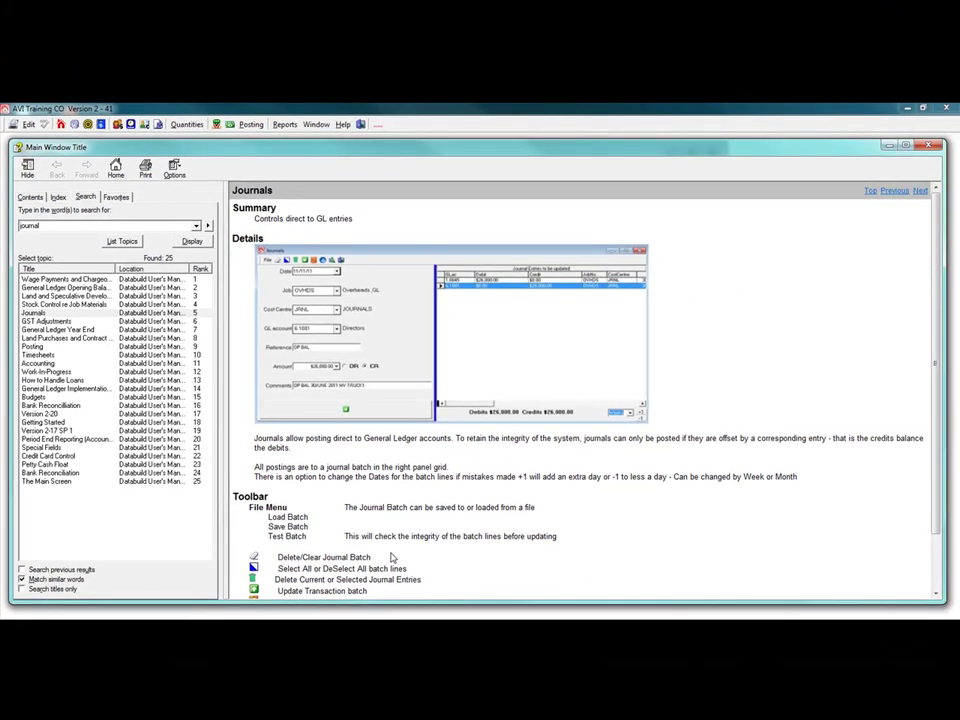
scroll(933, 330, down, 1)
scroll(933, 330, down, 2)
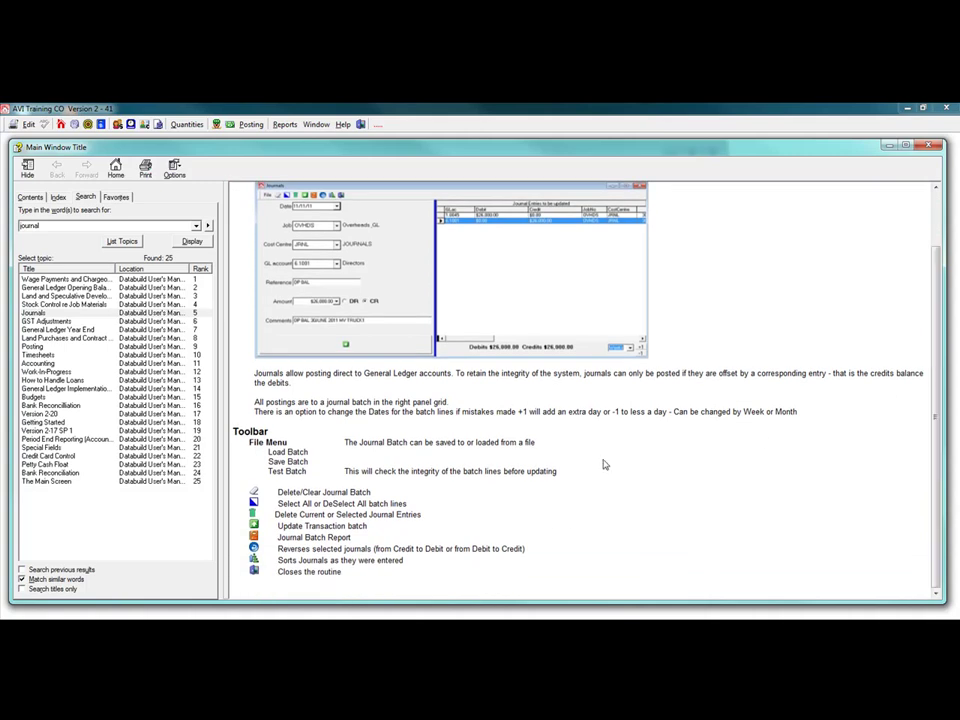
click(888, 147)
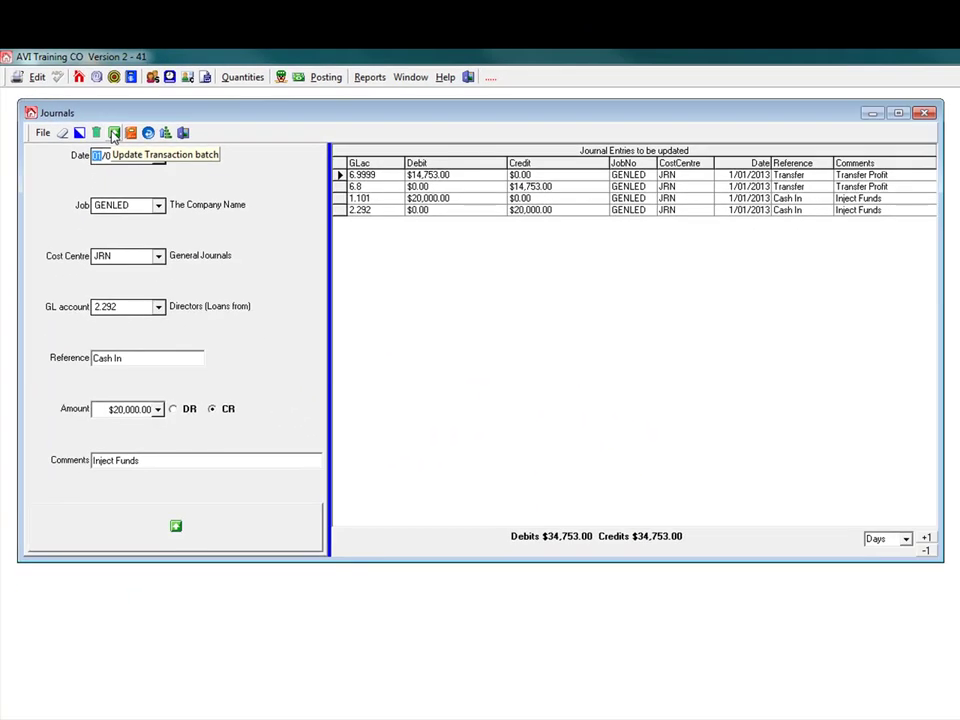
Update the transaction batch with all the journal entries and close the Journals window.
click(113, 135)
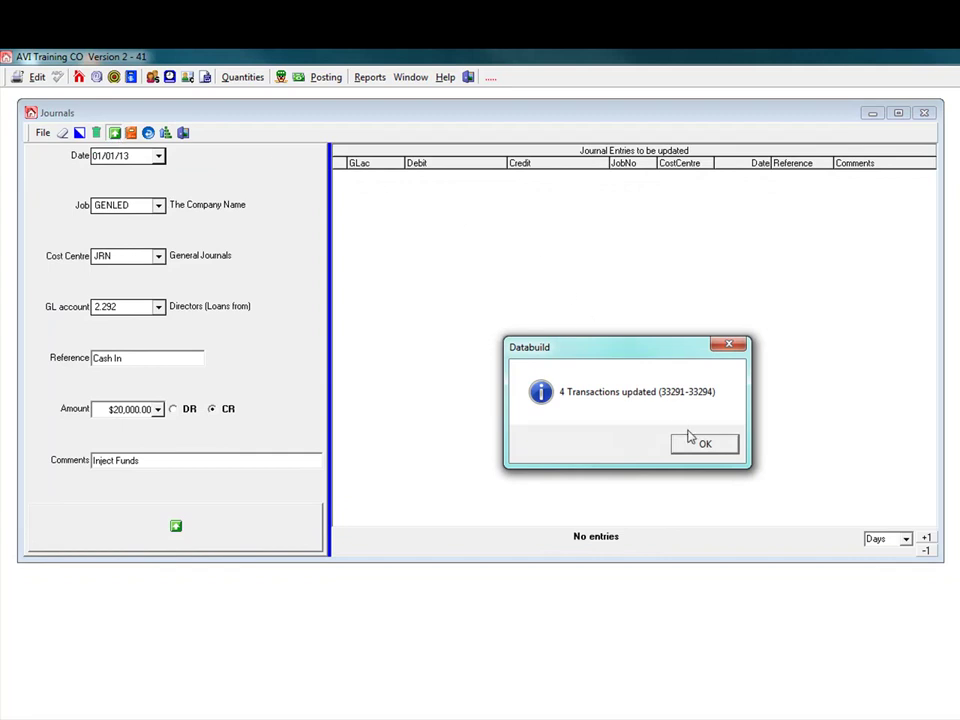
click(704, 443)
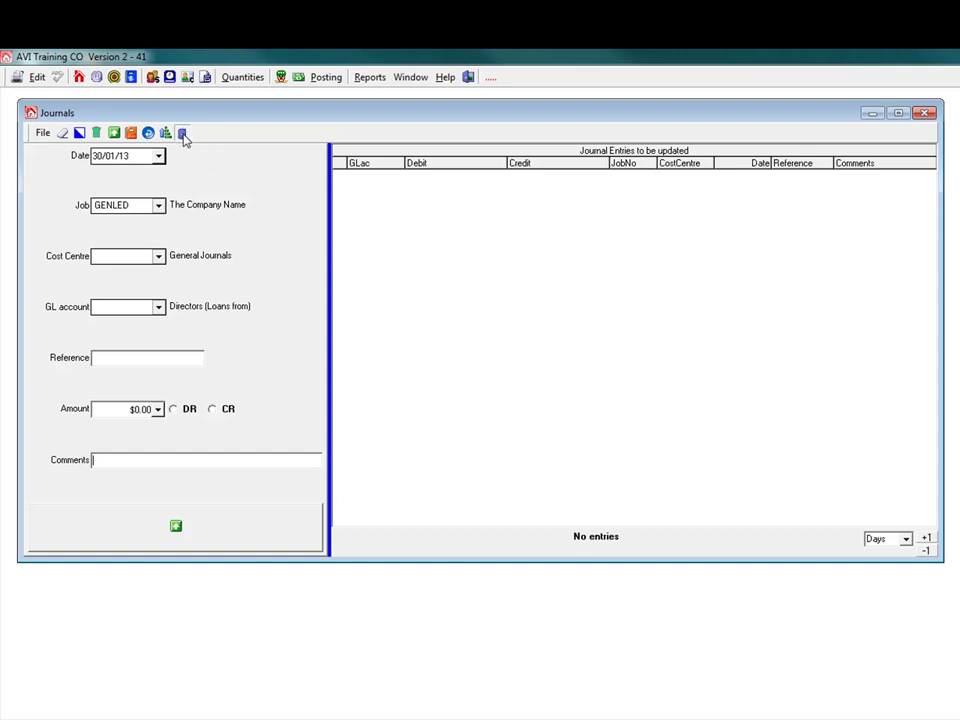
click(184, 134)
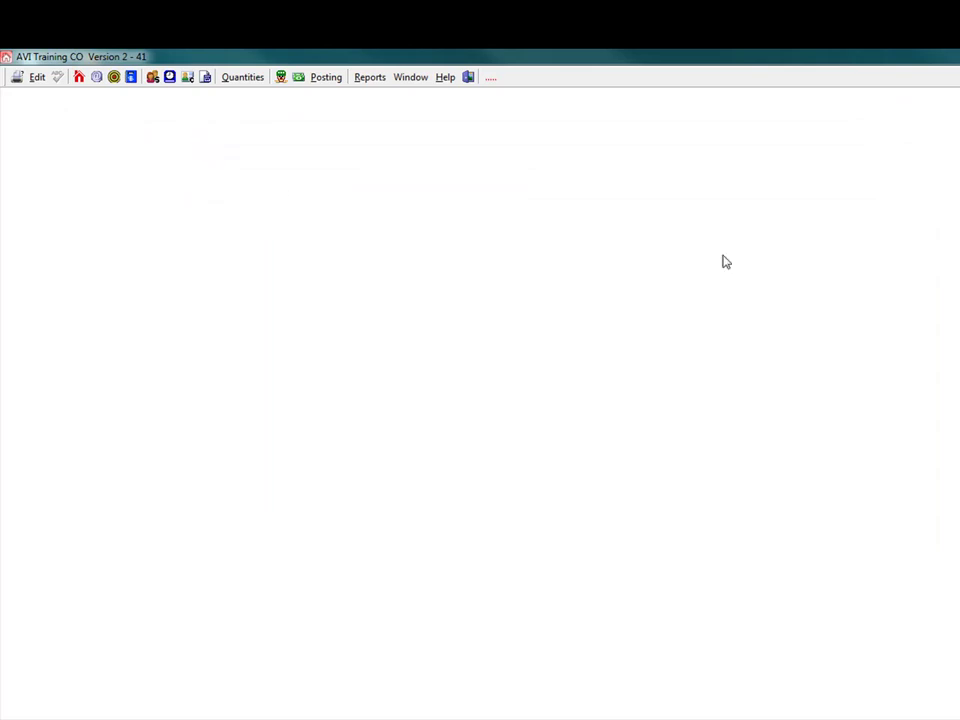